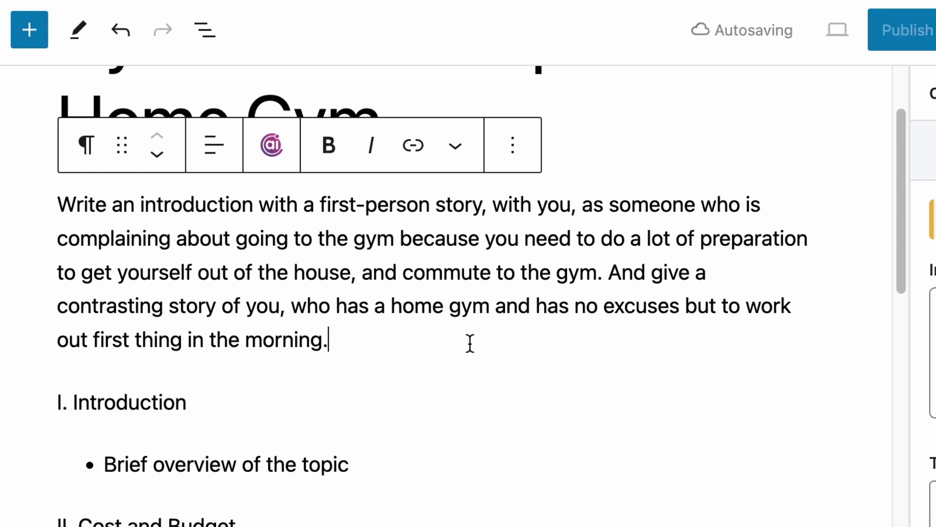
pyautogui.moveTo(380, 338); pyautogui.dragTo(42, 204)
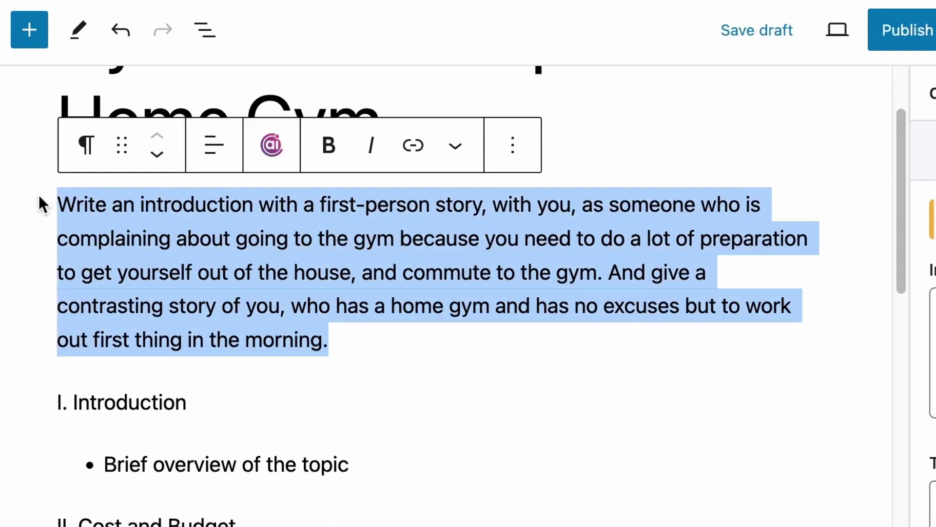
pyautogui.click(477, 355)
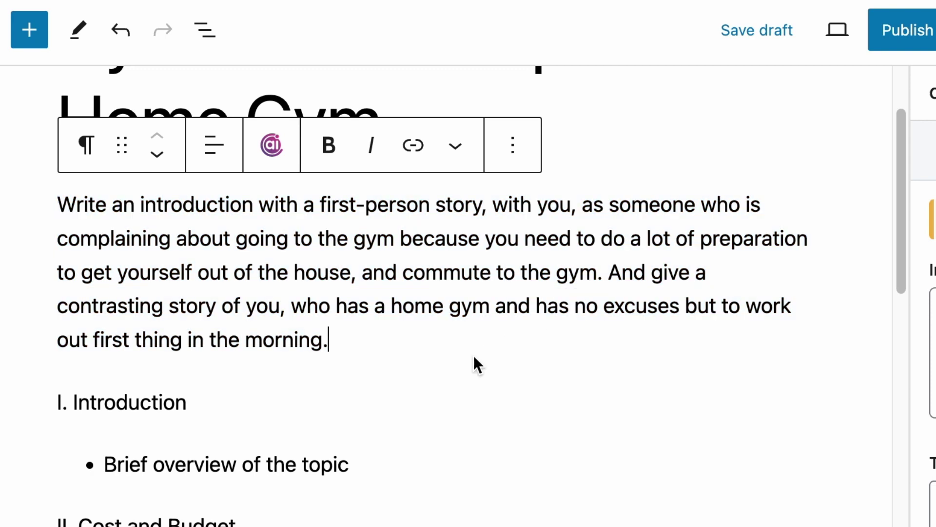
pyautogui.press('Return')
pyautogui.write('rthrdh')
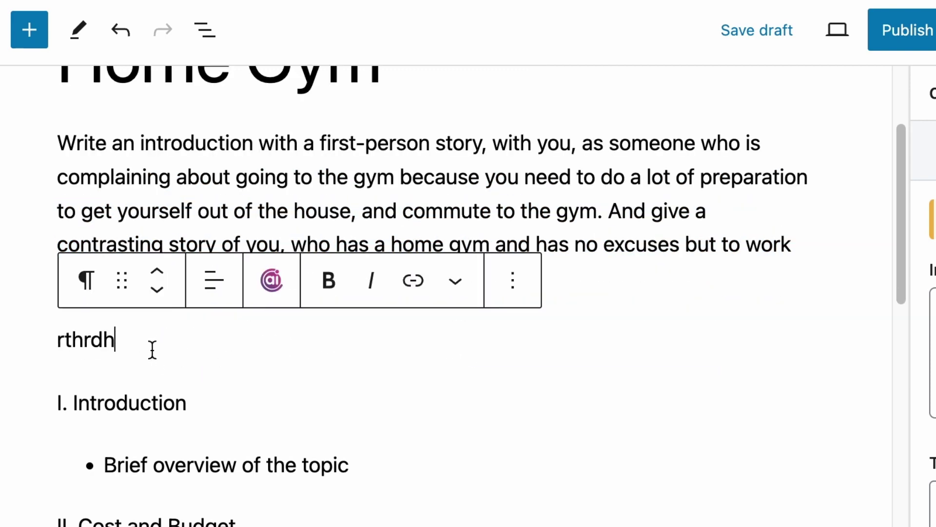
pyautogui.moveTo(119, 346); pyautogui.dragTo(46, 343)
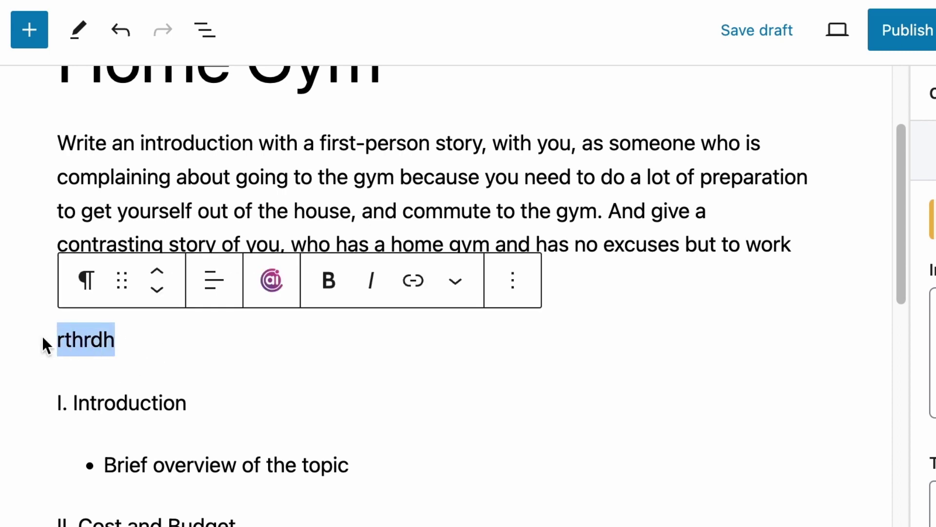
pyautogui.press('BackSpace')
# - Run the paragraph containing the introduction-writing prompt as a Content AI command
pyautogui.click(247, 253)
pyautogui.scroll(3, 258, 244)
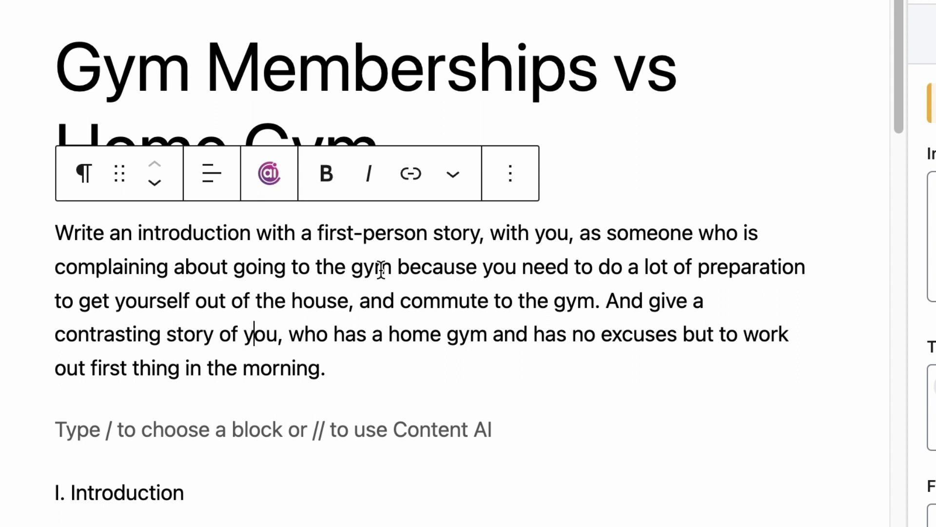
pyautogui.moveTo(326, 369); pyautogui.dragTo(58, 218)
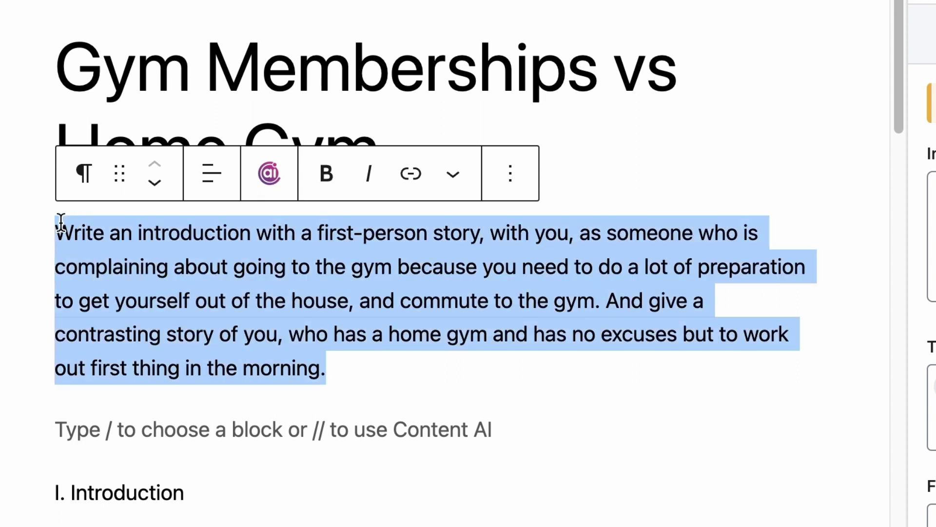
pyautogui.click(104, 264)
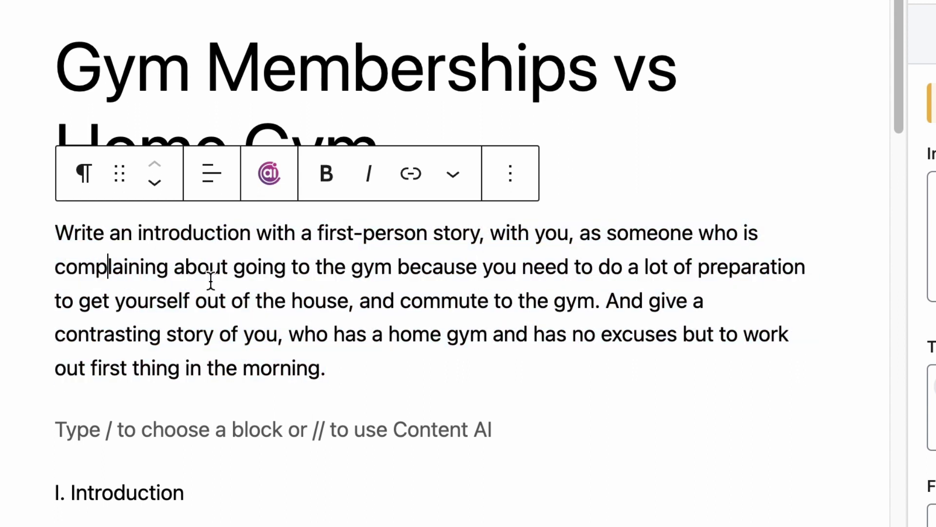
pyautogui.click(270, 173)
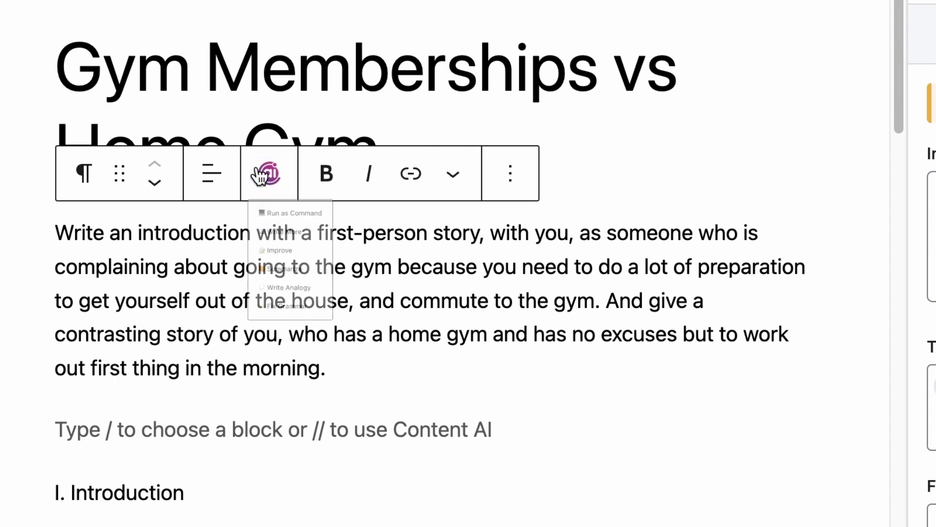
pyautogui.click(356, 248)
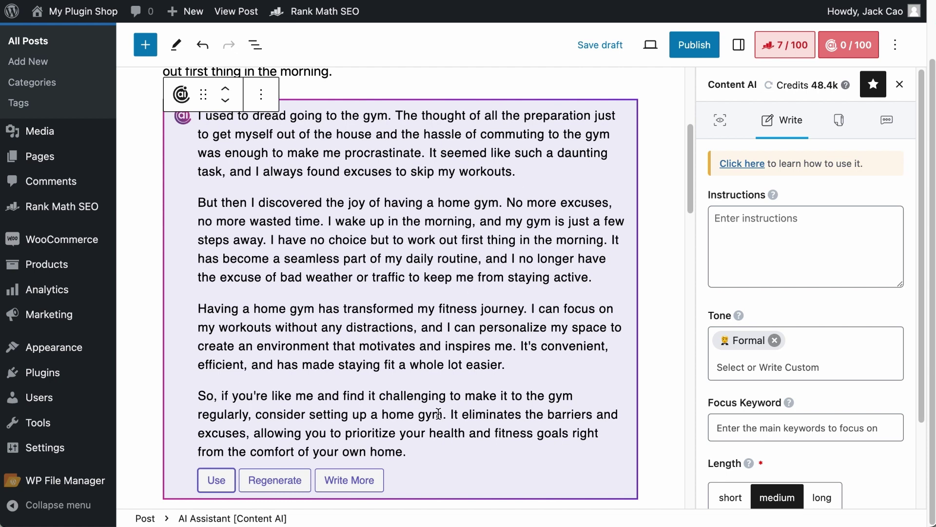
# - Review the AI-generated introduction against the prompt paragraph, and check the options for handling the output
pyautogui.scroll(5, 438, 414)
pyautogui.click(359, 331)
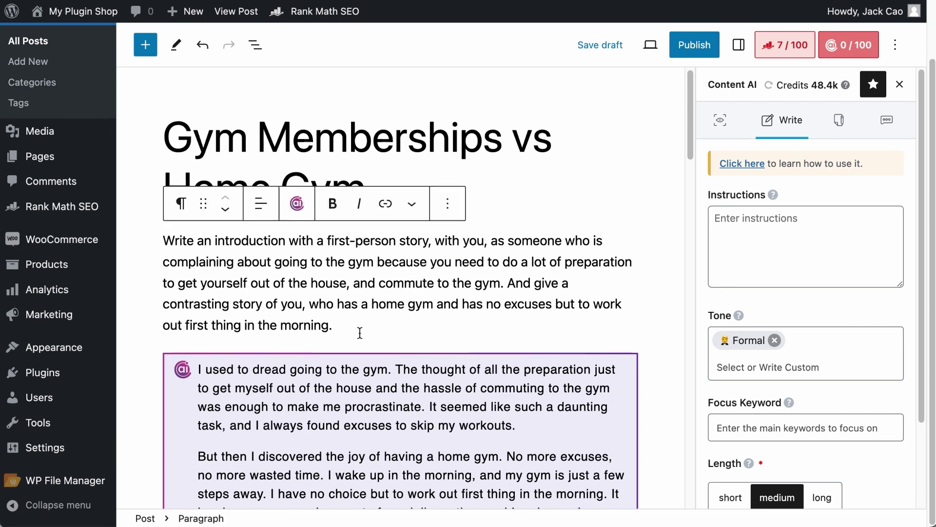
pyautogui.scroll(-6, 360, 330)
pyautogui.scroll(2, 411, 161)
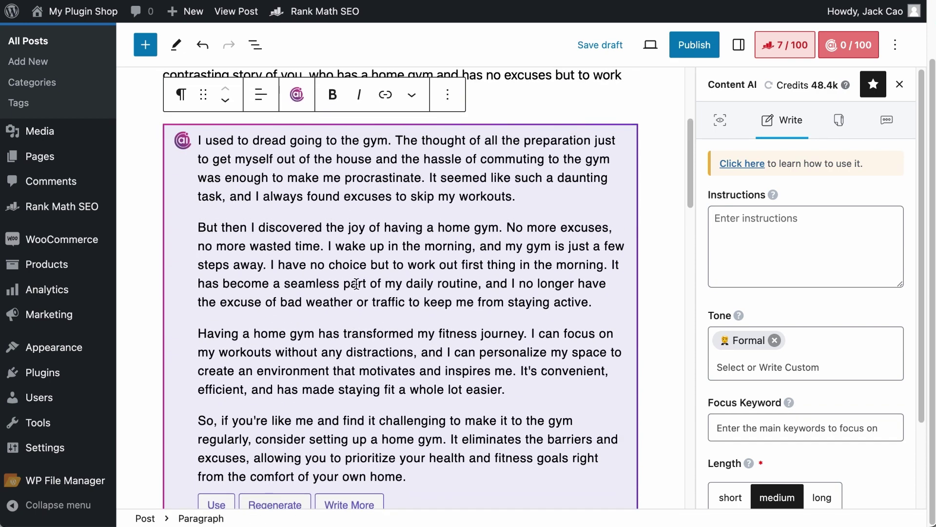
pyautogui.scroll(-1, 353, 312)
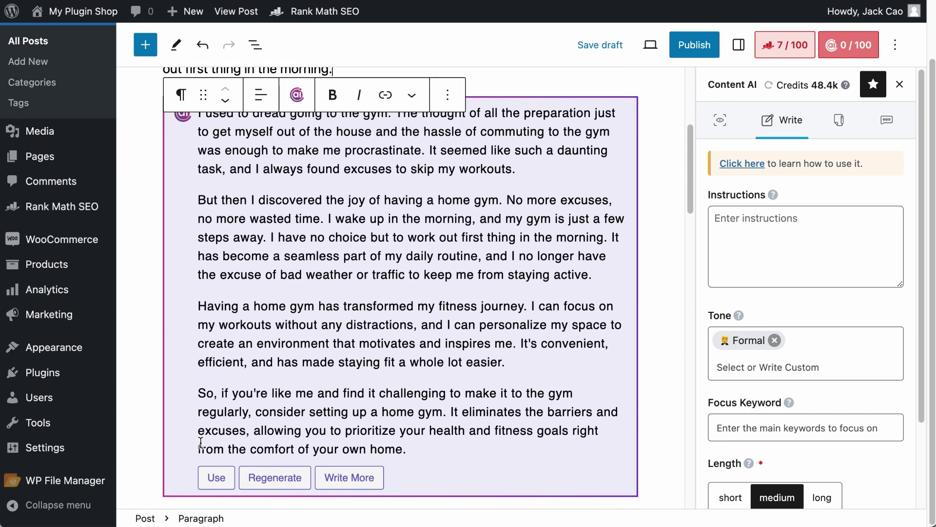
pyautogui.click(210, 482)
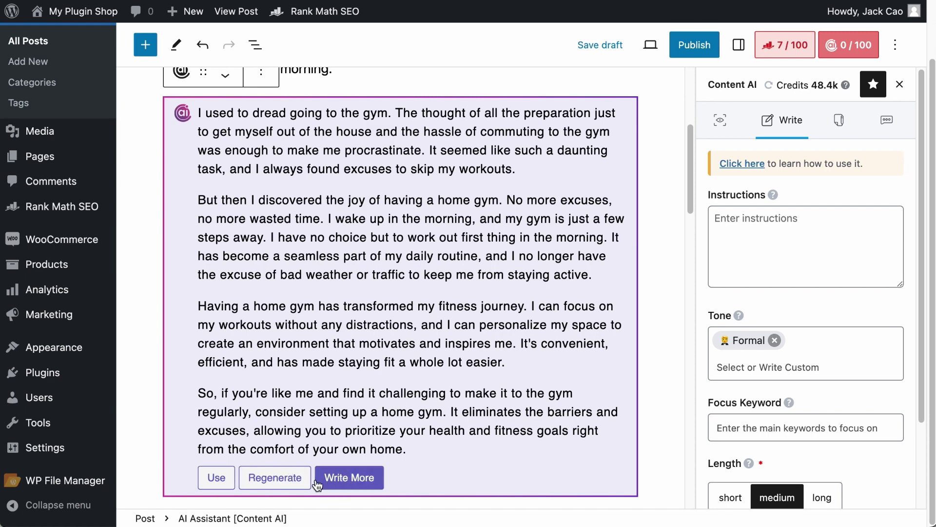
pyautogui.click(267, 84)
pyautogui.click(669, 270)
pyautogui.scroll(5, 668, 269)
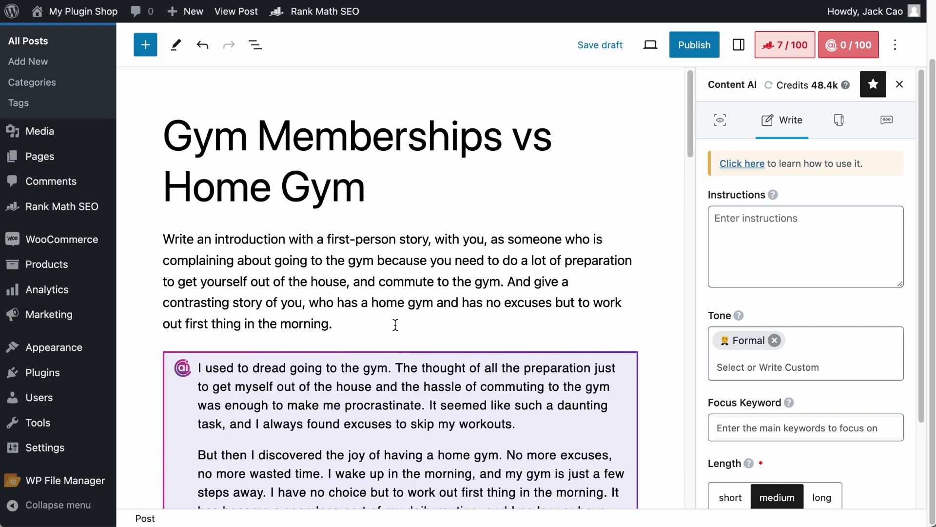
pyautogui.scroll(-5, 393, 331)
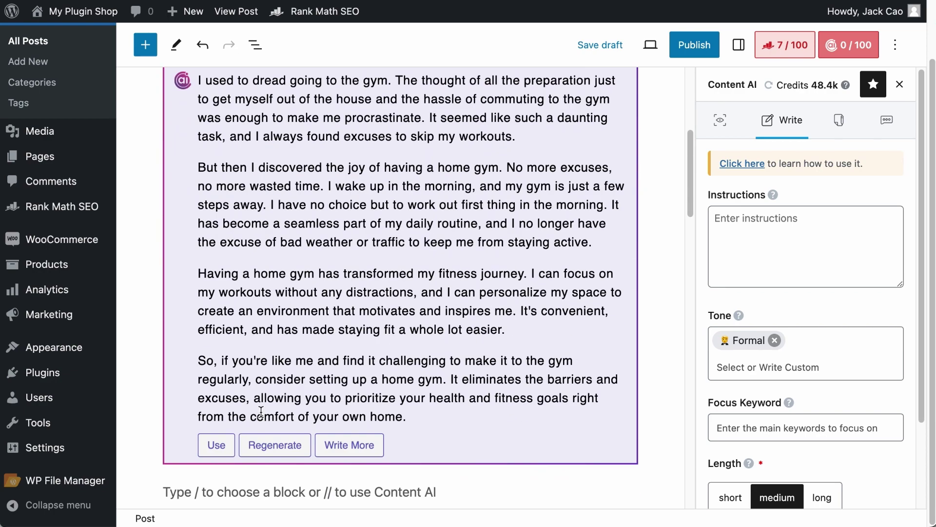
# - Accept the AI-generated introduction so it becomes regular paragraphs in the post
pyautogui.click(204, 447)
pyautogui.scroll(4, 214, 439)
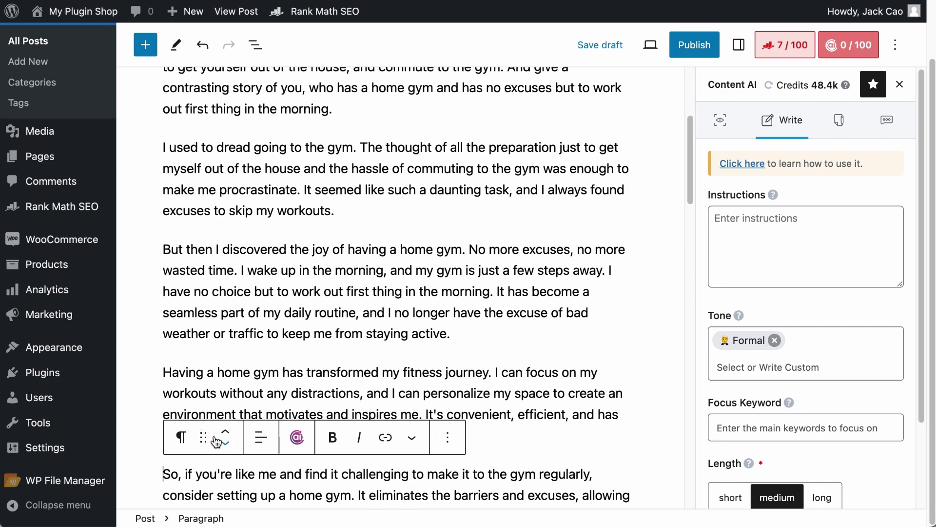
pyautogui.scroll(-5, 223, 431)
# - Add a paragraph after the one about discovering a home gym, beginning "So, if you are comparing between a gym membership vs home gym"
pyautogui.click(451, 184)
pyautogui.press('Return')
pyautogui.write('So, if you are comparing between ')
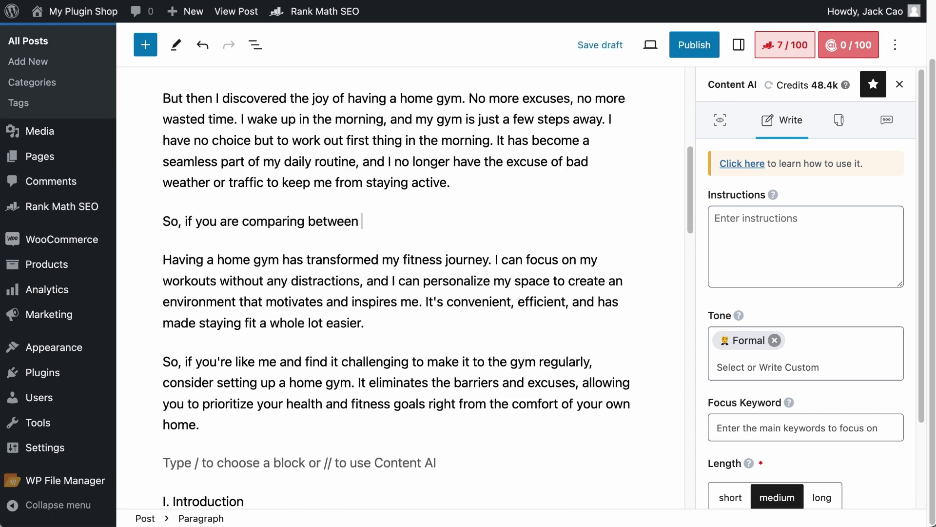
pyautogui.write('a gym membership vs home gym')
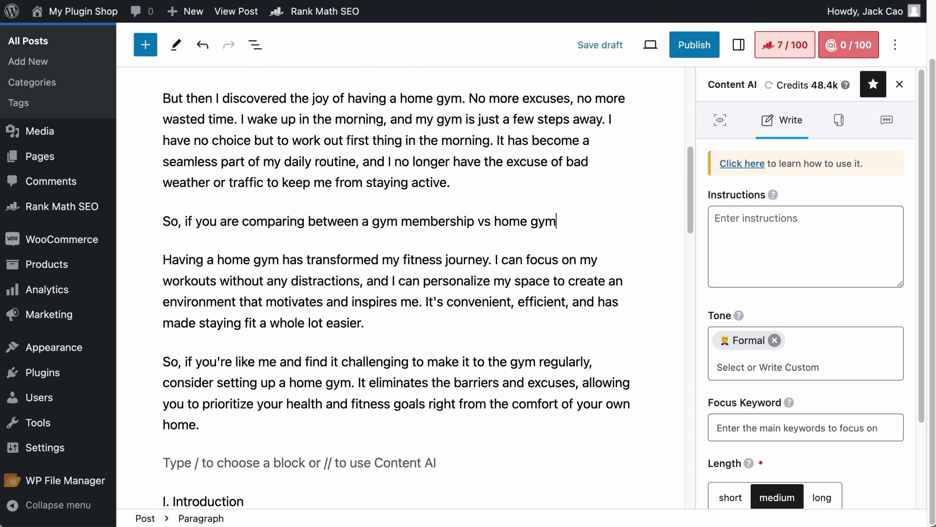
# - Continue the paragraph with ", let me share with you 10 reasons why one is better than the other. I'm sure you already know."
pyautogui.write(', let me share with you 10 reasons why ')
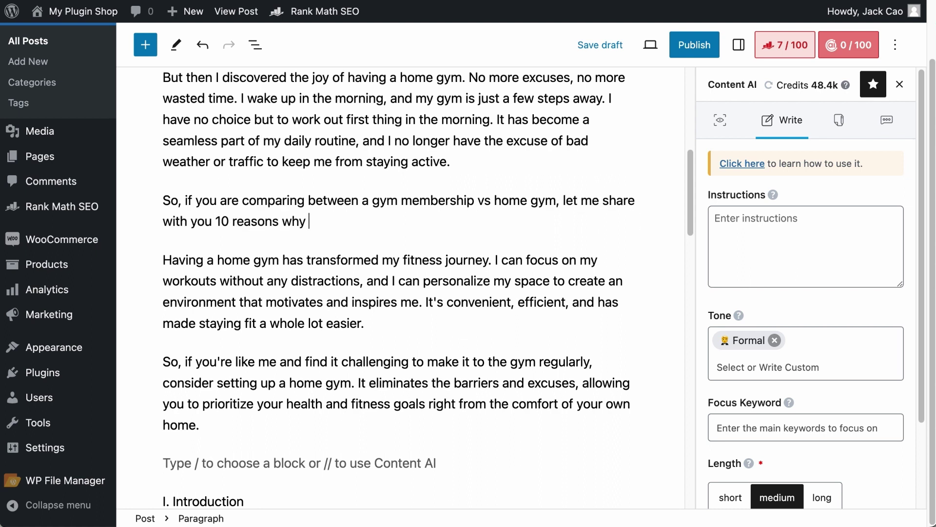
pyautogui.write("one is better than the other. I'm sure you already know.")
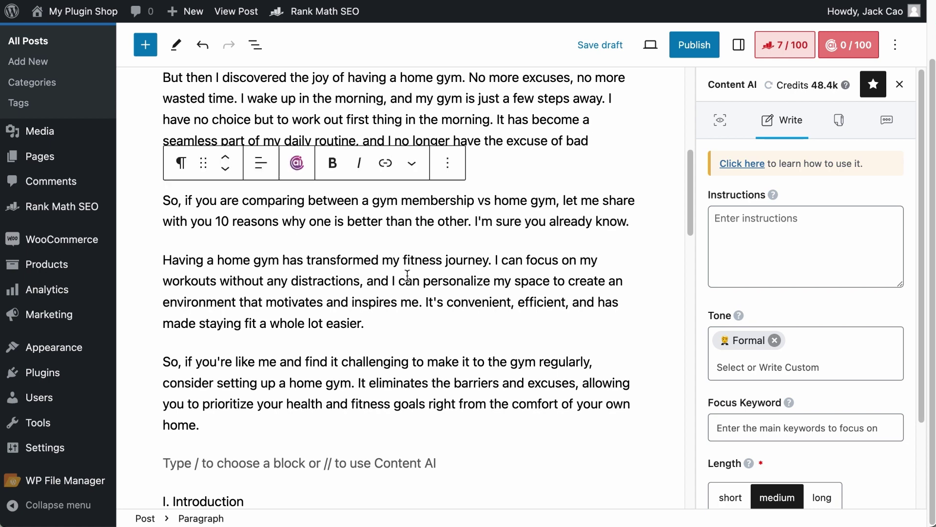
# - Delete the two generated paragraphs from "Having a home gym has transformed" through "the comfort of your own home"
pyautogui.moveTo(205, 426); pyautogui.dragTo(165, 259)
pyautogui.click(448, 163)
pyautogui.click(429, 504)
# - Delete the "Write an introduction with a first-person story" prompt paragraph beneath the post title
pyautogui.scroll(10, 469, 293)
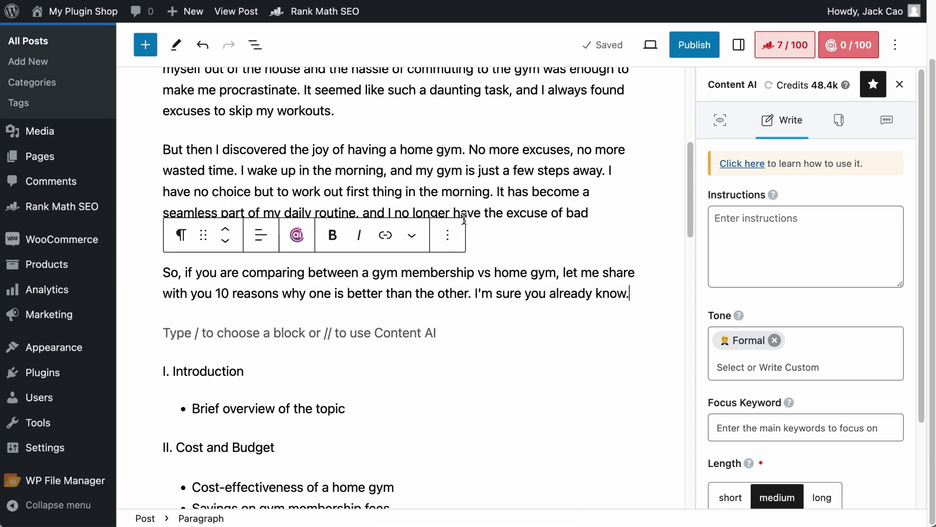
pyautogui.tripleClick(434, 258)
pyautogui.click(447, 213)
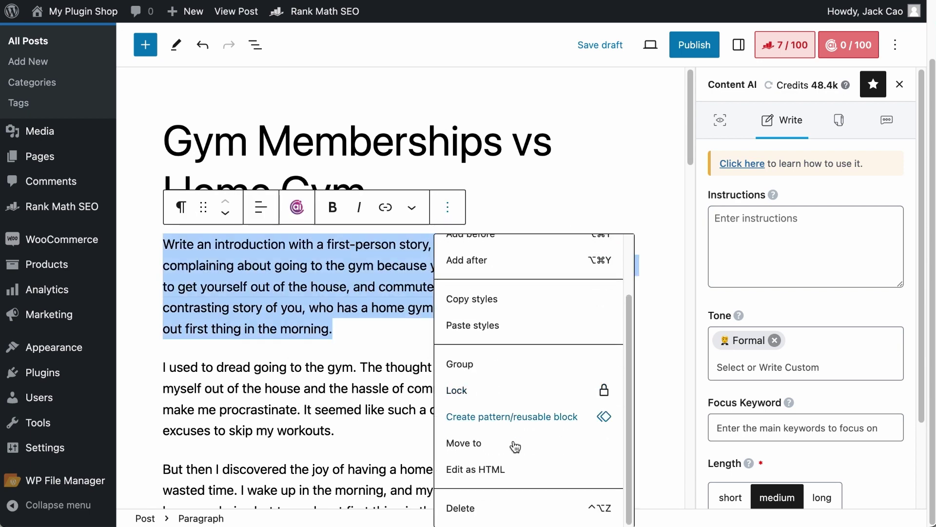
pyautogui.click(461, 508)
# - Delete the "I. Introduction" outline line together with its "Brief overview of the topic" bullet
pyautogui.scroll(-2, 518, 363)
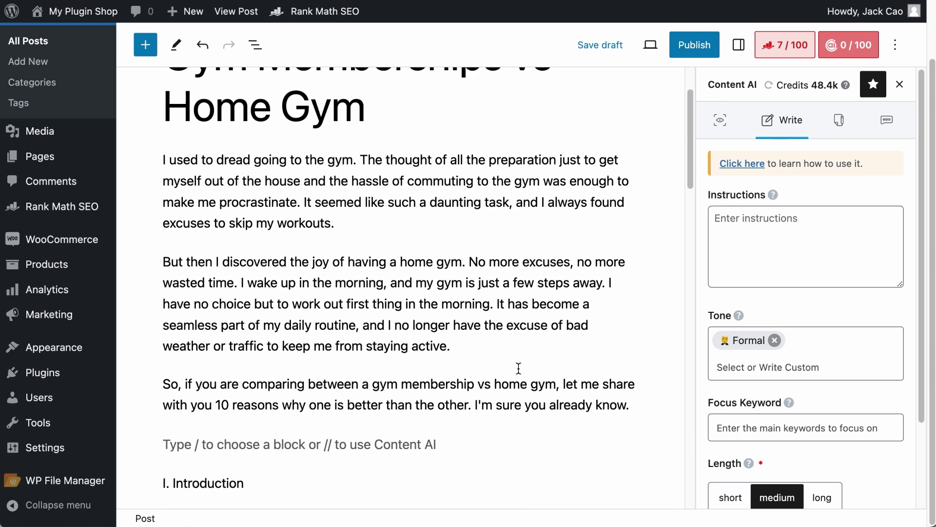
pyautogui.scroll(-3, 518, 367)
pyautogui.moveTo(363, 414); pyautogui.dragTo(155, 340)
pyautogui.click(313, 407)
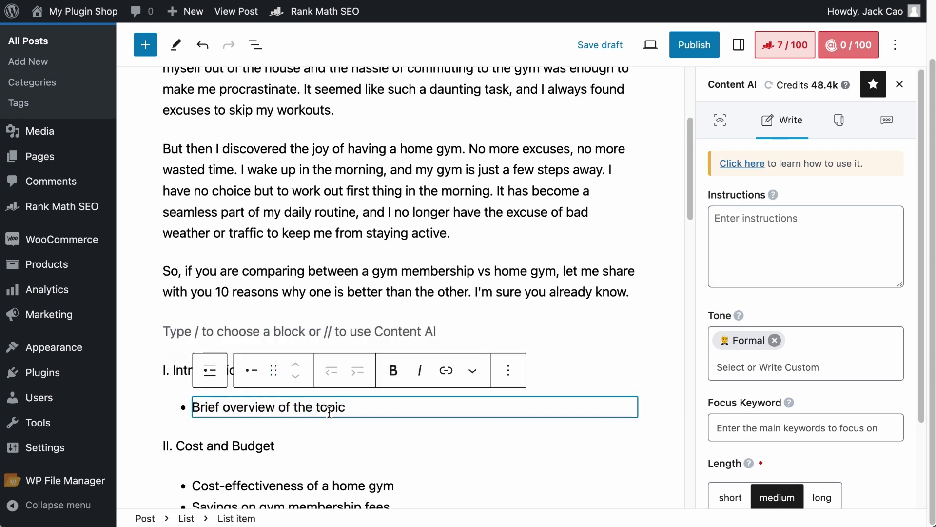
pyautogui.click(372, 403)
pyautogui.click(520, 369)
pyautogui.click(521, 325)
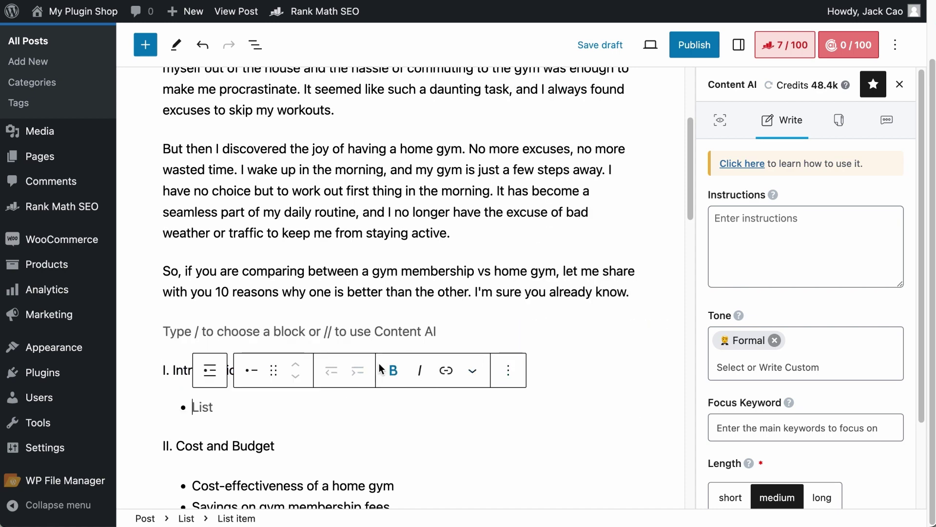
pyautogui.click(446, 273)
pyautogui.click(518, 288)
pyautogui.press('Delete')
pyautogui.scroll(-2, 227, 369)
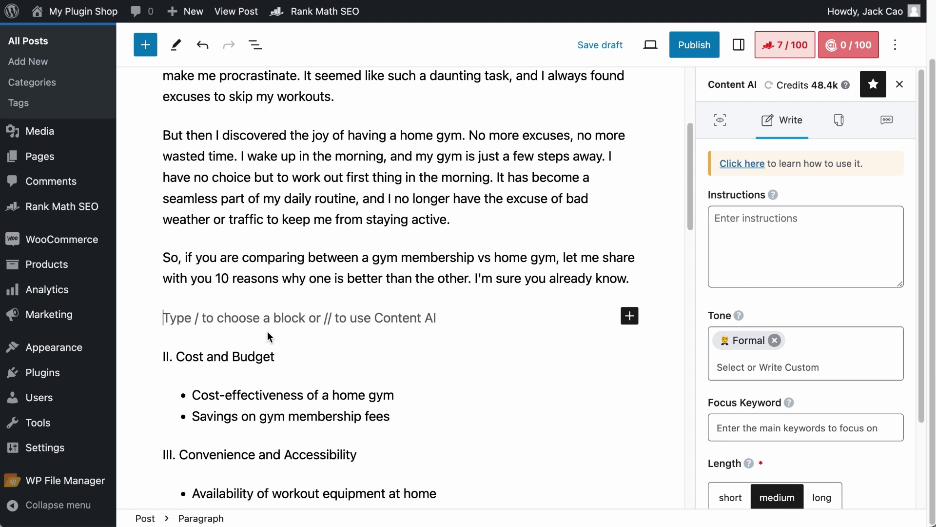
# - Remove the "II." numeral from the Cost and Budget line and the empty paragraph above it
pyautogui.click(178, 361)
pyautogui.press('BackSpace')
pyautogui.press('BackSpace')
pyautogui.press('BackSpace')
pyautogui.press('BackSpace')
pyautogui.press('BackSpace')
# - Convert the Cost and Budget line into a heading at level H2
pyautogui.click(181, 318)
pyautogui.click(250, 49)
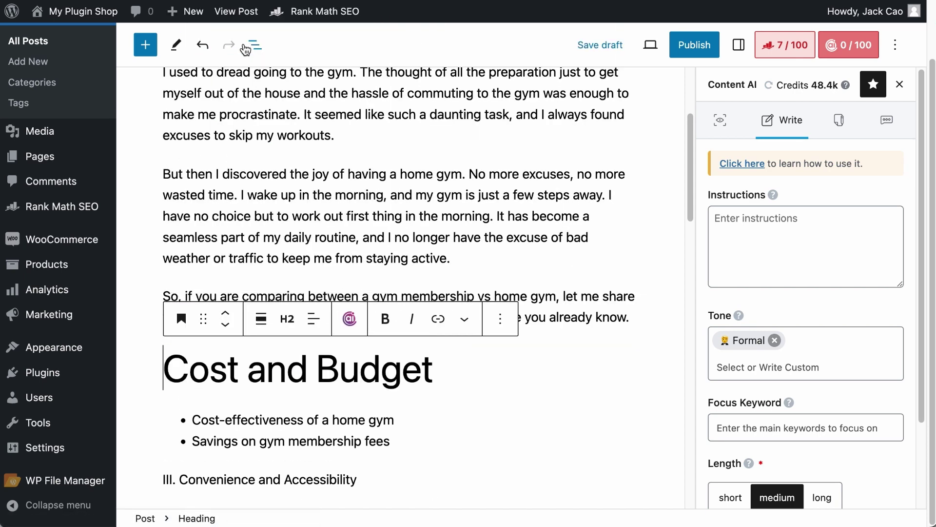
pyautogui.click(287, 319)
pyautogui.click(291, 390)
pyautogui.scroll(4, 324, 284)
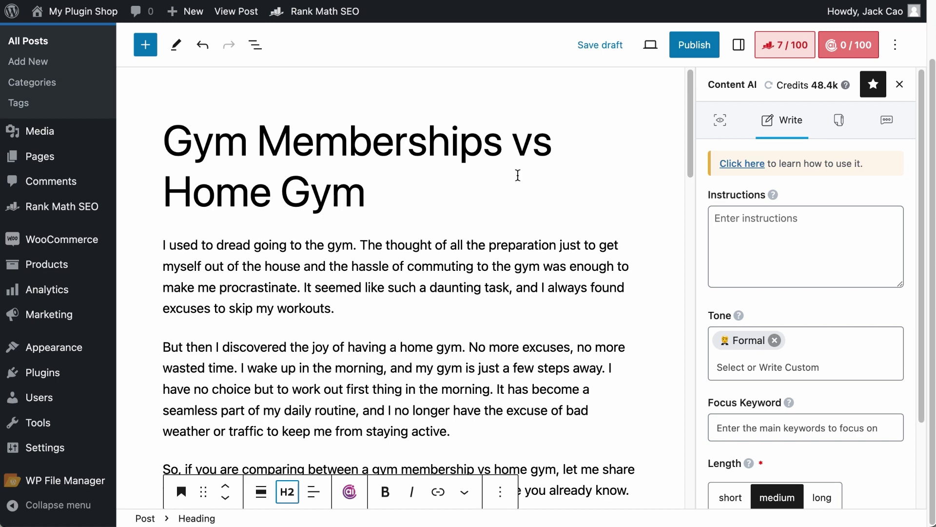
pyautogui.scroll(-6, 518, 175)
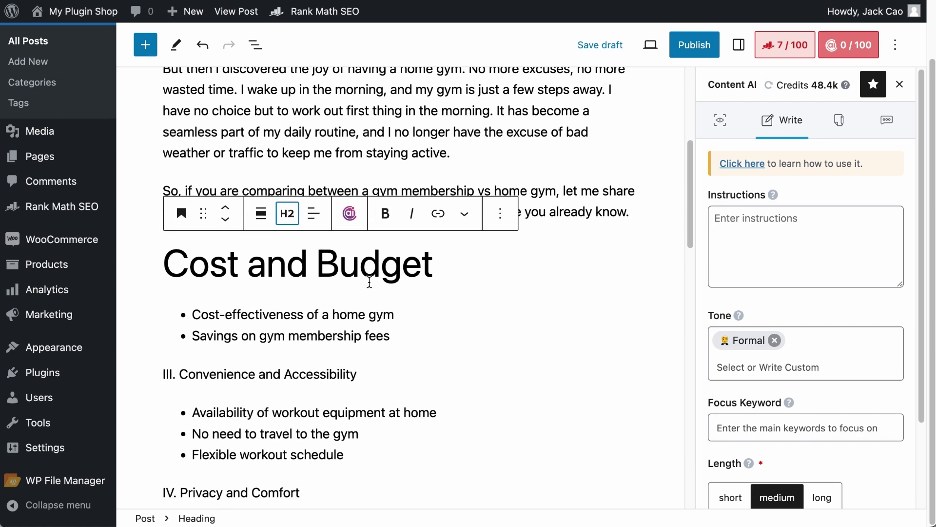
pyautogui.click(348, 374)
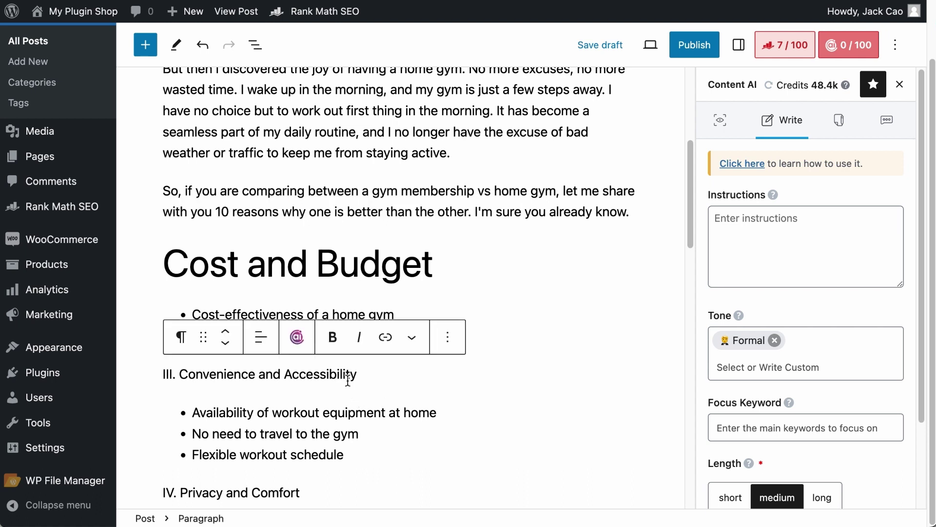
pyautogui.click(364, 271)
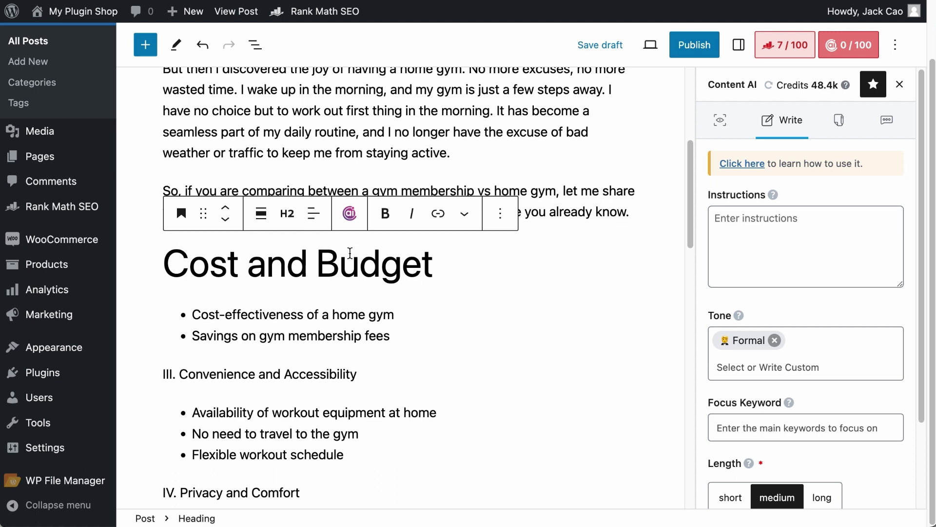
pyautogui.moveTo(340, 295)
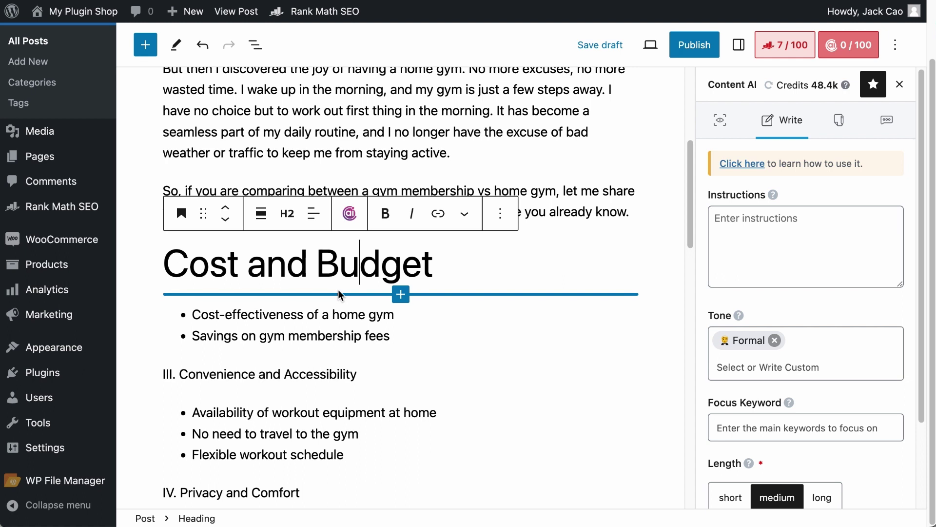
# - Start a Content AI writing block between the "So, if you are comparing" paragraph and the Cost and Budget heading
pyautogui.click(556, 210)
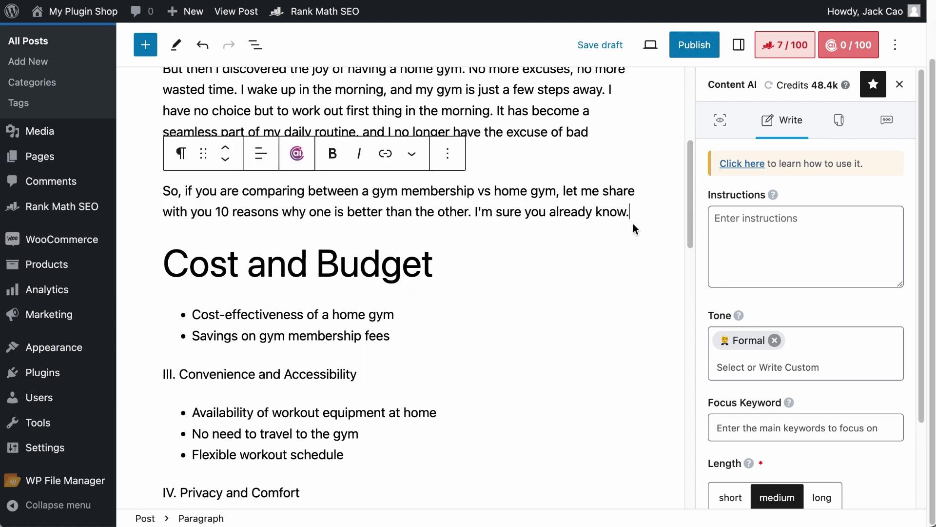
pyautogui.press('Return')
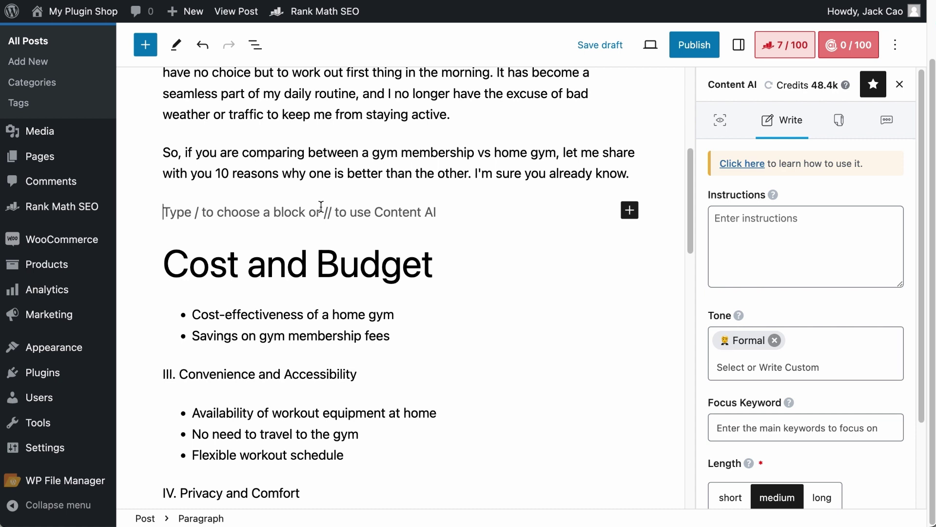
pyautogui.write('//')
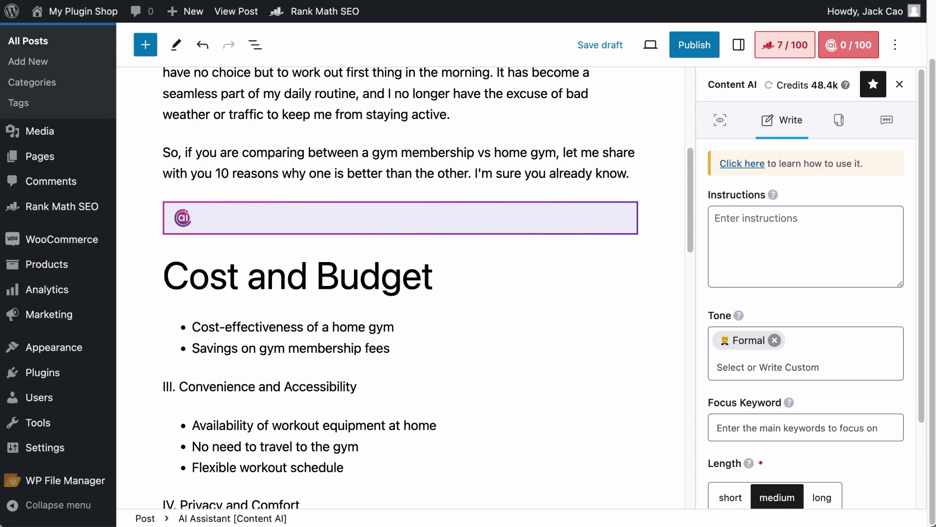
# - Generate a markdown table comparing home gym and gym memberships across eight reasons, biased towards a home gym, and accept it into the post
pyautogui.write('Create a markdown table comparing gym memberhsips and having a home gym. The first column is for home gym, and the second column is for gym memberships. The comparison needs to be biased towards convincing people to ditch their gym memberships and start building a home gym. The comparison should include reasons such as "Cost and Budget", "Convenience and Accessibility", "Privacy and Comfort", "Hygiene and Sanitation", "Time Efficiency", "Personalization and Customization", "Family and Social Benefits", "Motivation and Focus", and alongside each reasons for home gym, give dissuading reasons why a gym membership is not ideal.')
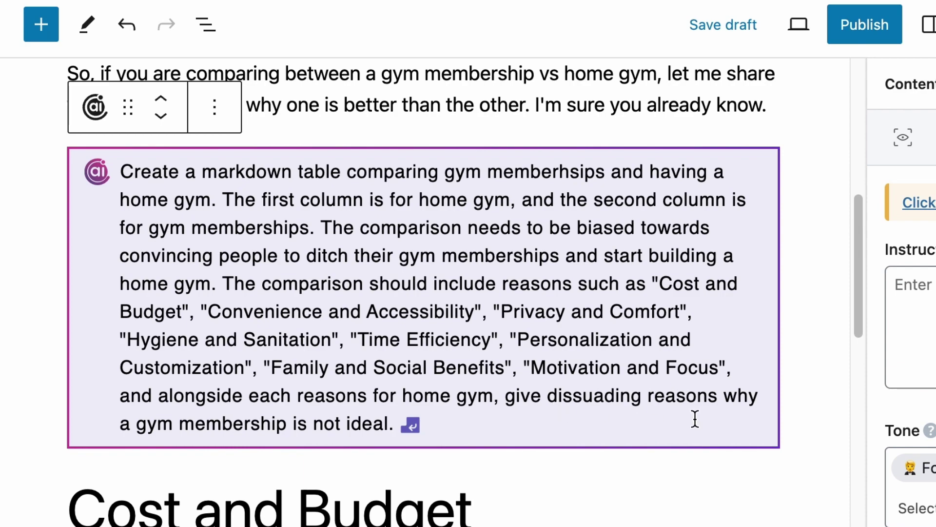
pyautogui.press('Return')
pyautogui.scroll(-3, 700, 429)
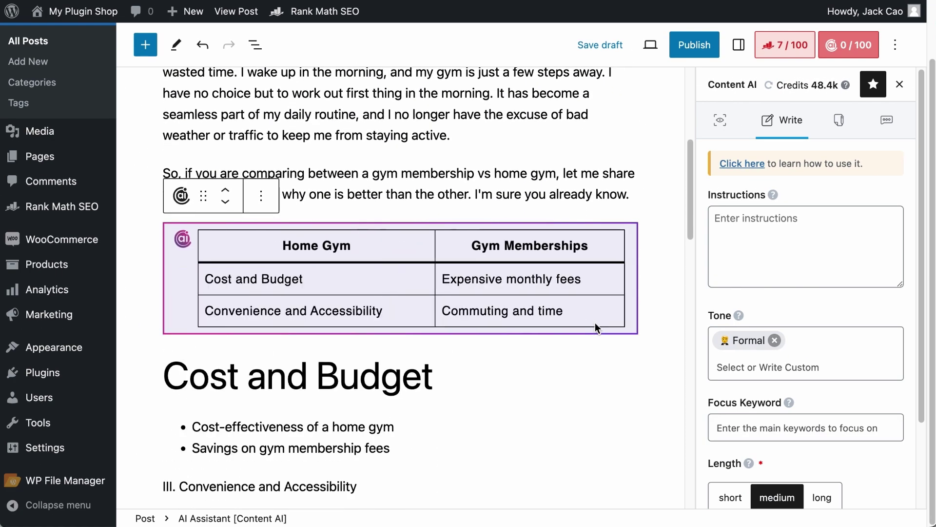
pyautogui.scroll(-3, 595, 323)
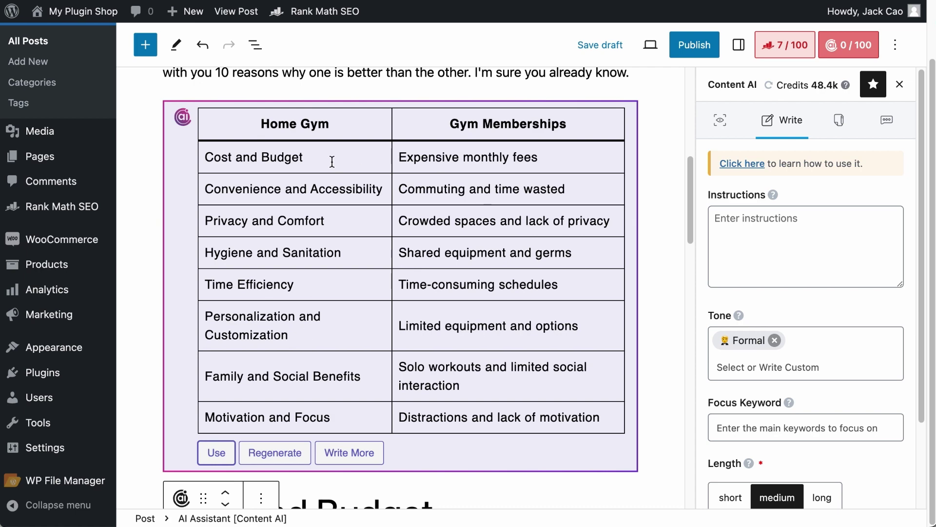
pyautogui.scroll(6, 347, 166)
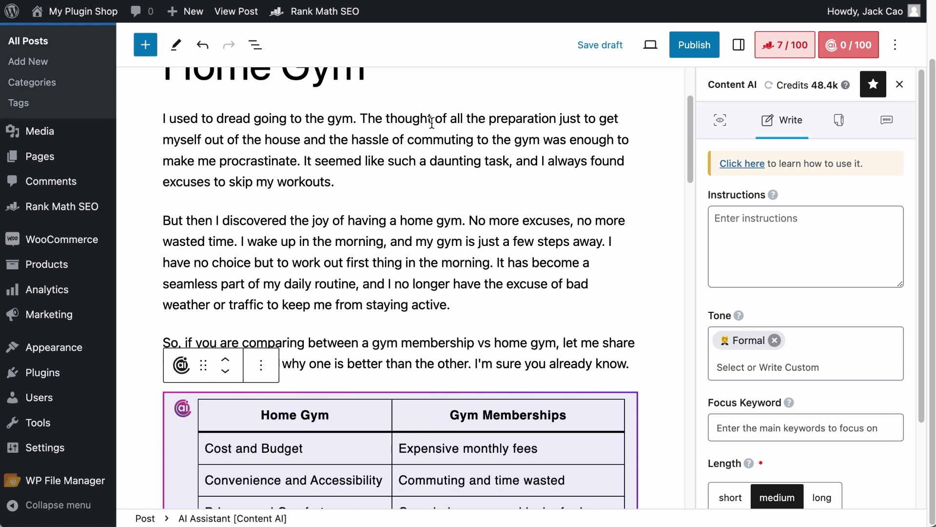
pyautogui.scroll(-6, 405, 152)
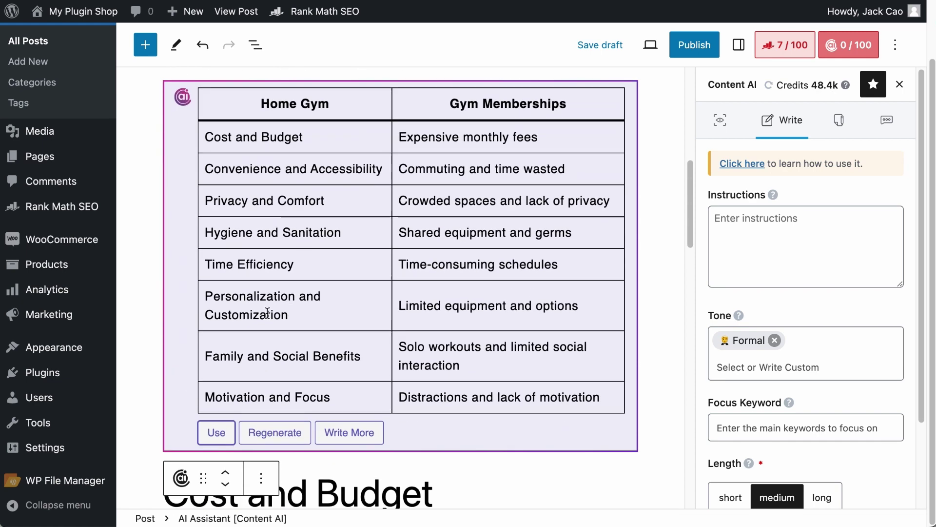
pyautogui.click(216, 432)
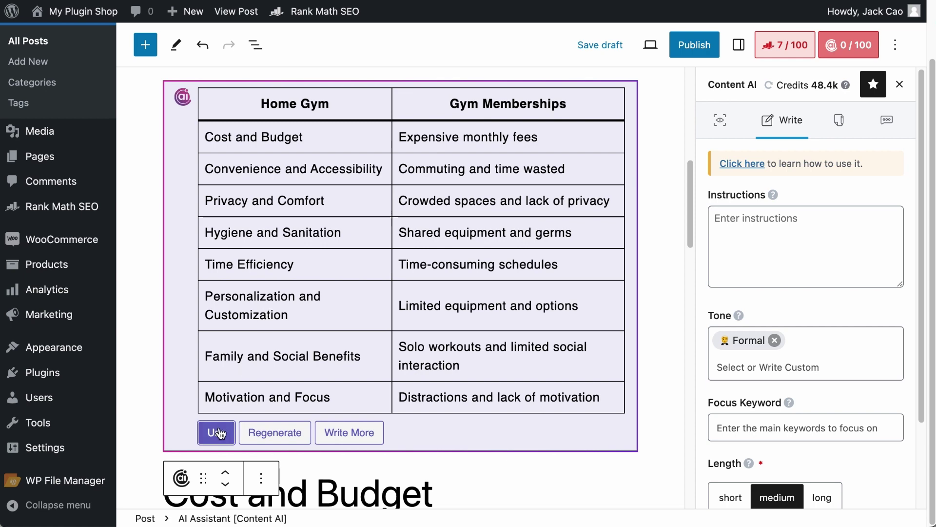
# - Delete the bullet list under the Cost and Budget heading, leaving an empty paragraph in its place
pyautogui.scroll(-4, 342, 405)
pyautogui.click(447, 344)
pyautogui.scroll(-3, 454, 336)
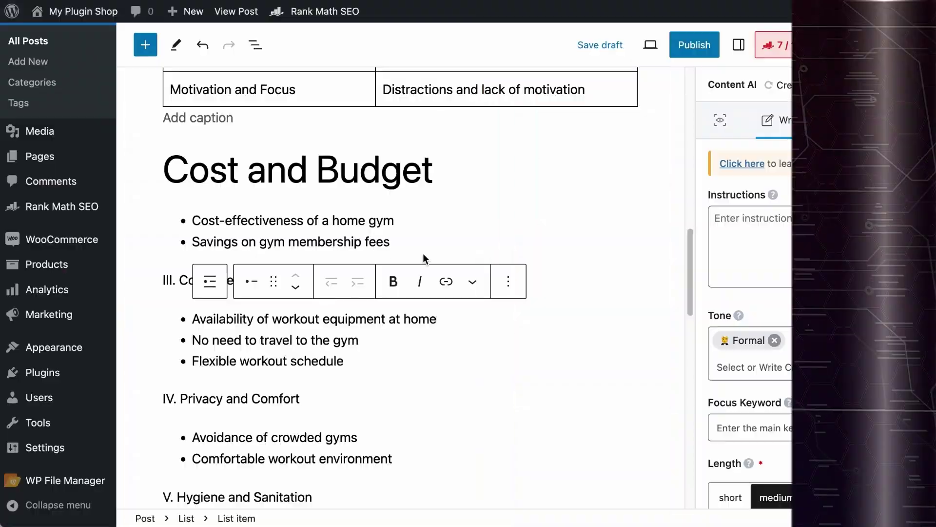
pyautogui.hotkey('ctrl', 'a')
pyautogui.press('BackSpace')
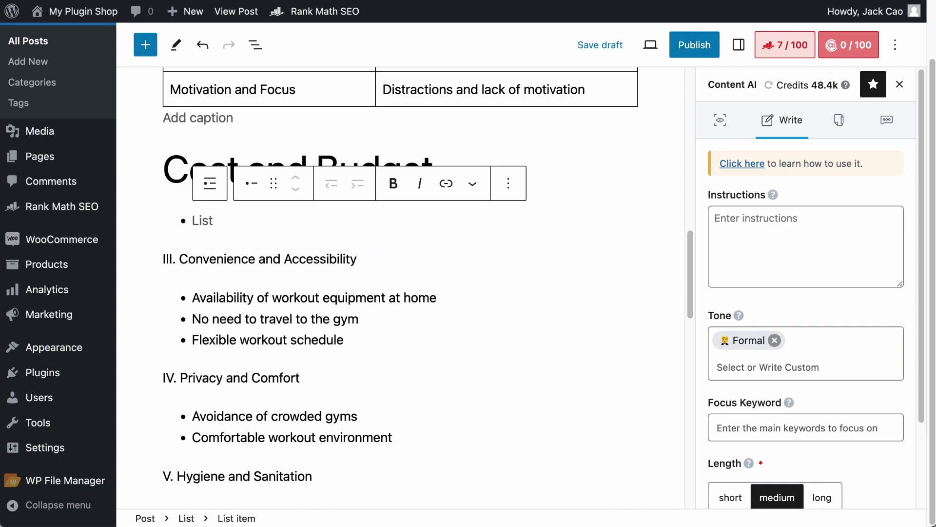
pyautogui.press('BackSpace')
# - Write a prompt for a pro-home-gym cost comparison section with a first-person story, markdown table and conclusion, and run it as a Content AI command
pyautogui.write('Write a section on the cost comparison between a home gym and having a gym membership. The angle of the section should be to dissuade people from owning a gym membership and build their own homg gym. The section should include introductory paragraphs to compare and contrast the cost of owning a gym membership and the average cost of building a home gym and help justify why a home gym is more cost-effective in general. This section should also include a story of how you, in a first-person point of view, save money on a gym membership and recovered the cost of building a home gym within a year which also leaves you with gym equipment as assets you can sell or trade if you want to. The section should also invlude a markdown table that compares the average cost of gym memberships and the average cost of a home gym over a year. Following that, the section should have a conclusion that justifies why a home gym makes')
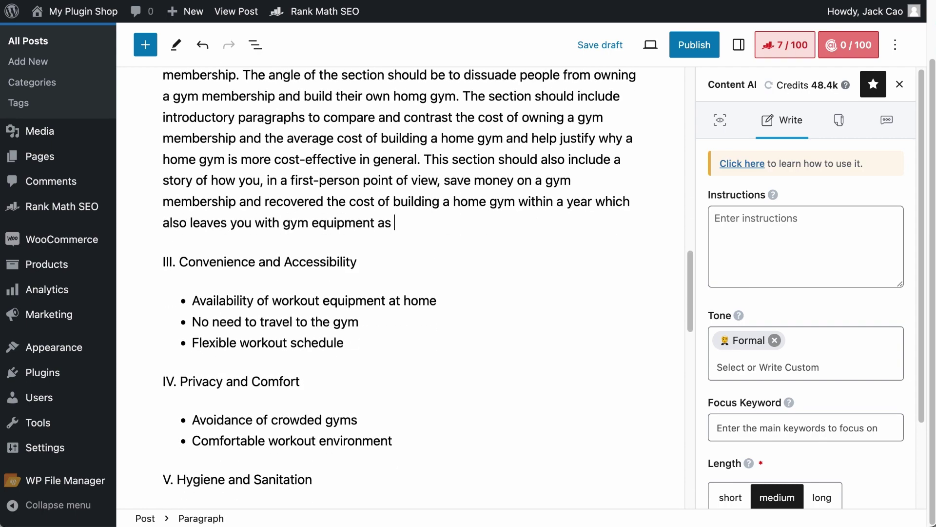
pyautogui.write(' more sense than a gym membership financially.')
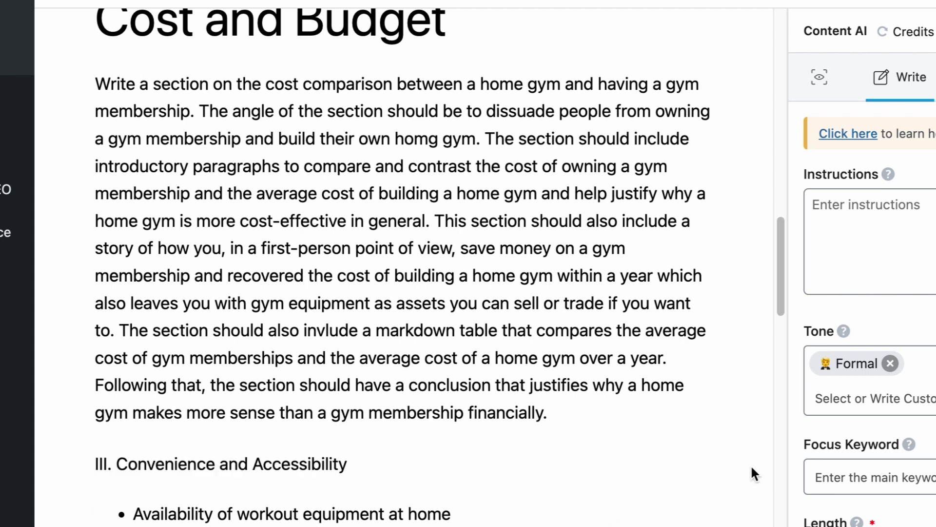
pyautogui.scroll(1, 750, 464)
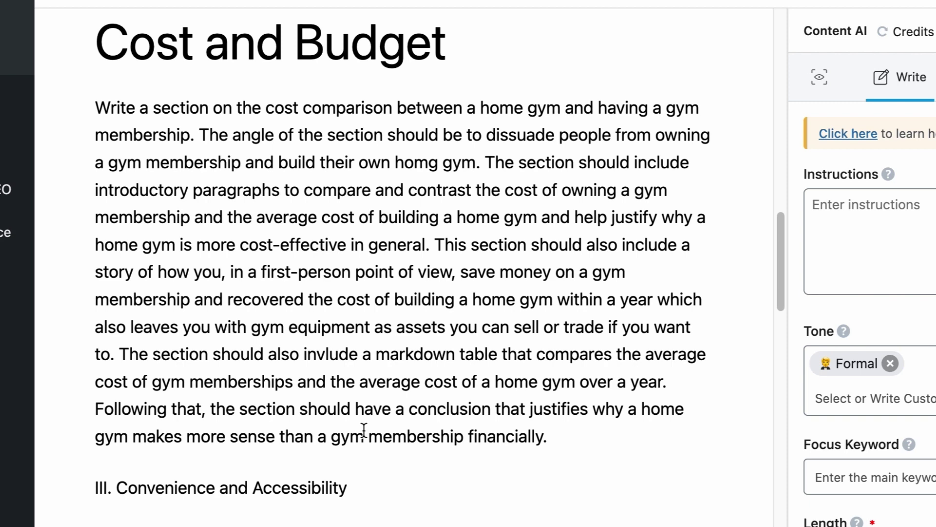
pyautogui.click(283, 140)
pyautogui.click(270, 59)
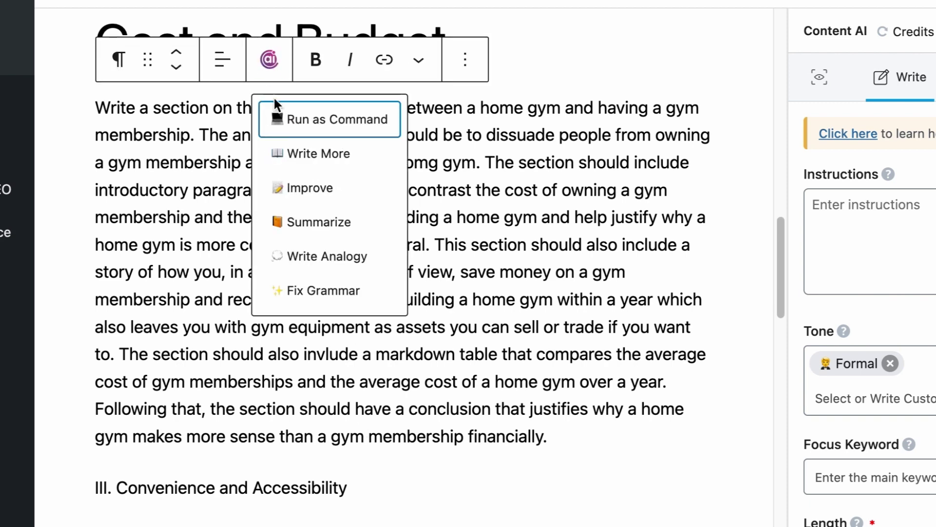
pyautogui.click(302, 139)
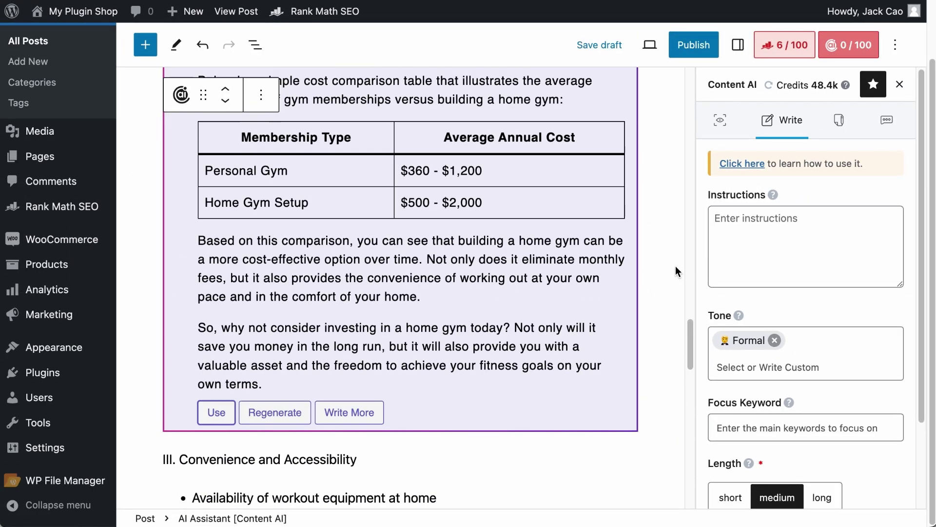
# - Review the generated cost comparison section from start to end and accept it into the post
pyautogui.scroll(10, 675, 266)
pyautogui.scroll(6, 677, 265)
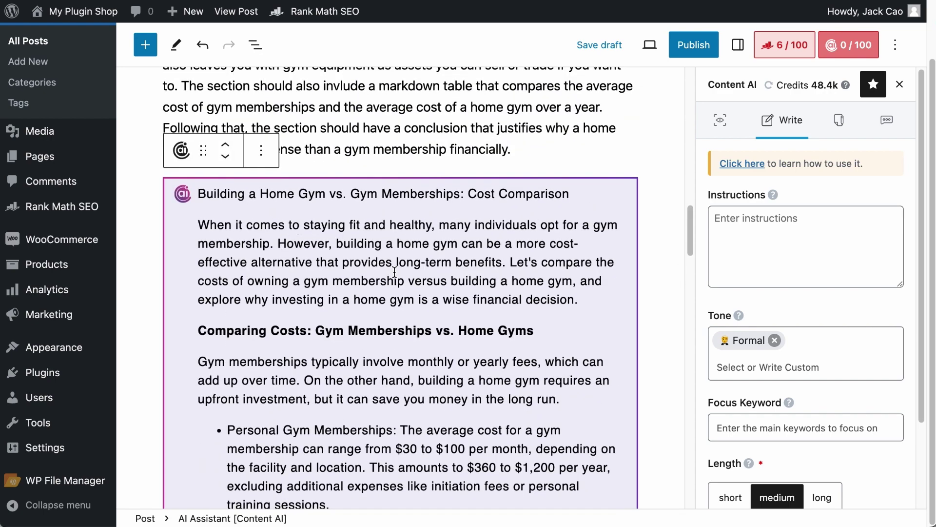
pyautogui.scroll(-3, 390, 271)
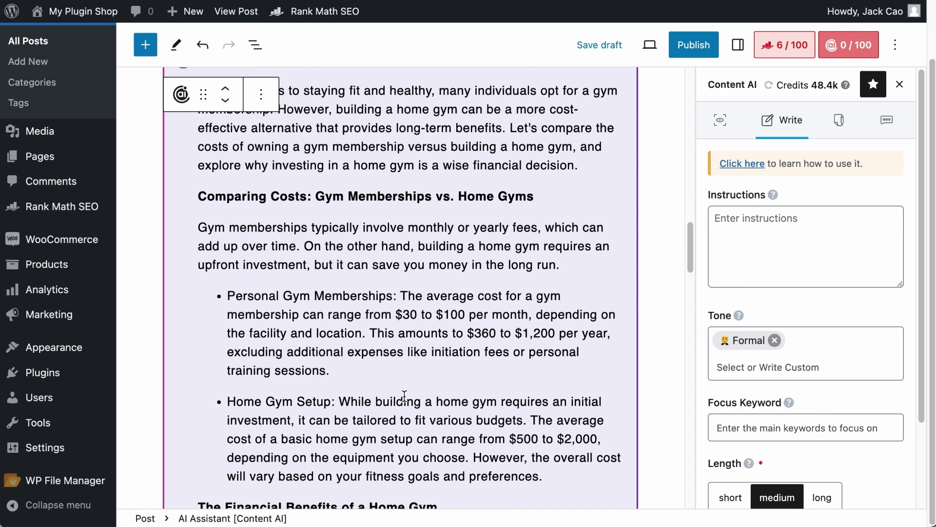
pyautogui.scroll(-7, 361, 387)
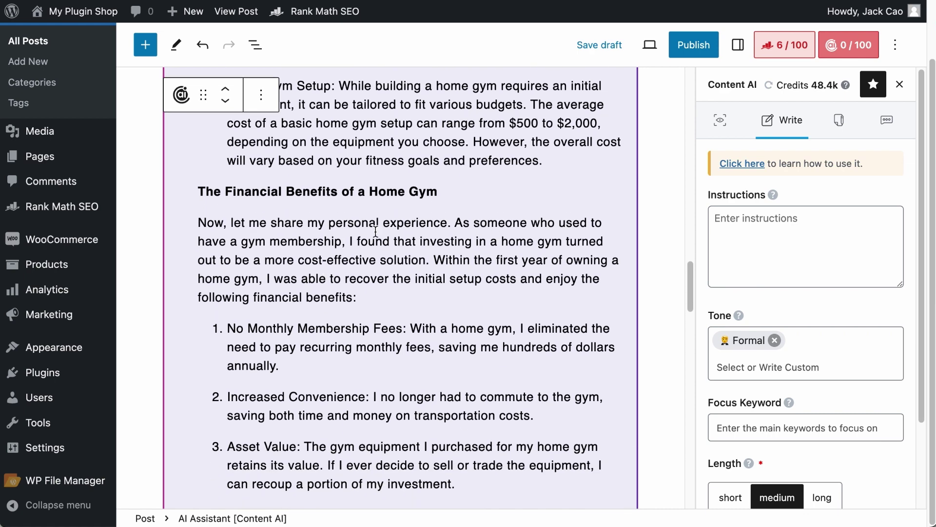
pyautogui.scroll(-5, 482, 245)
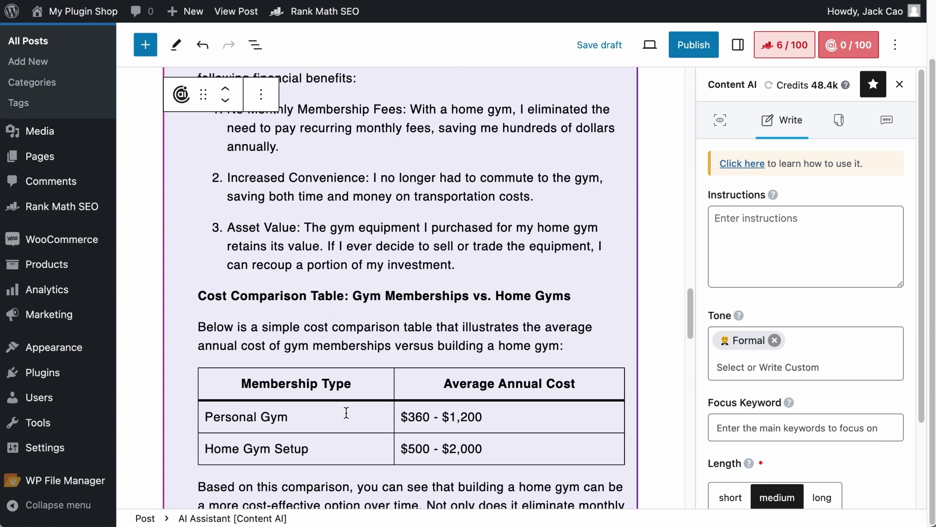
pyautogui.scroll(-3, 516, 401)
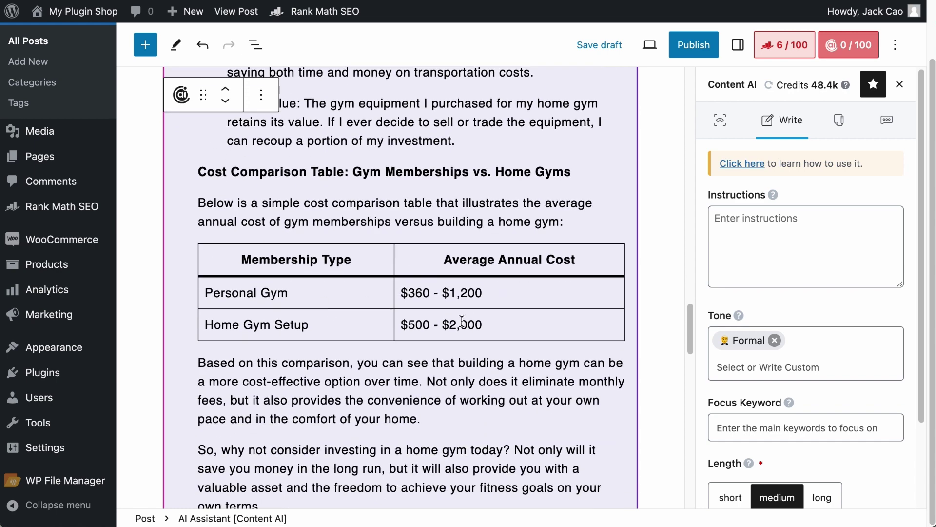
pyautogui.scroll(-4, 382, 317)
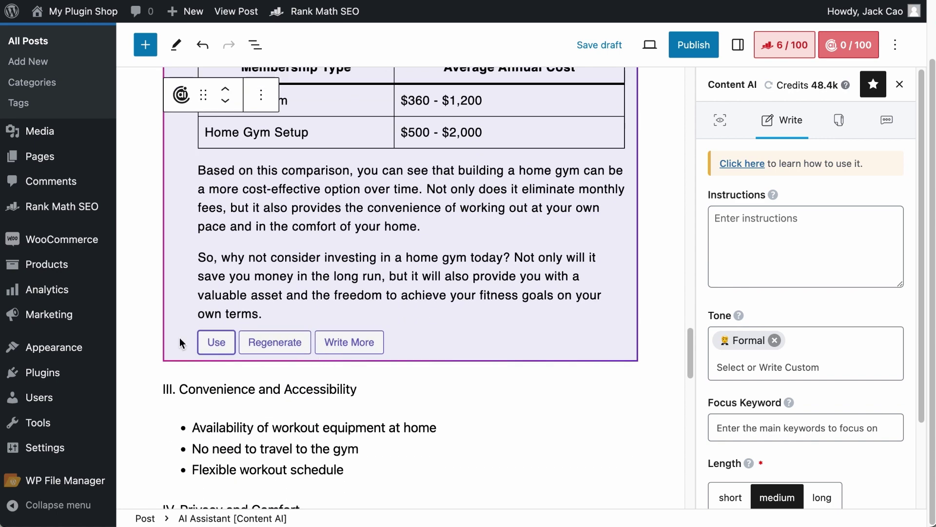
pyautogui.click(205, 341)
# - Rename the second column header of the cost comparison table to "Gym Membership"
pyautogui.scroll(2, 262, 334)
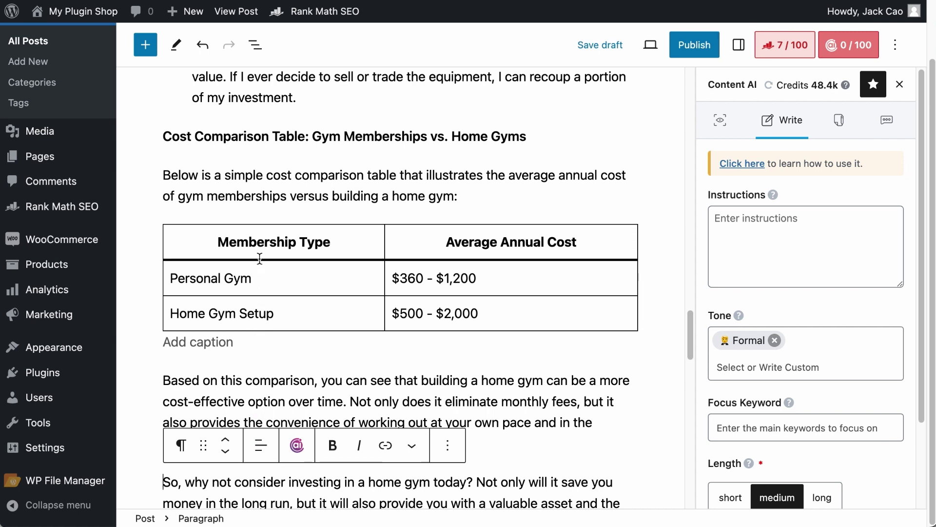
pyautogui.tripleClick(209, 281)
pyautogui.hotkey('ctrl', 'c')
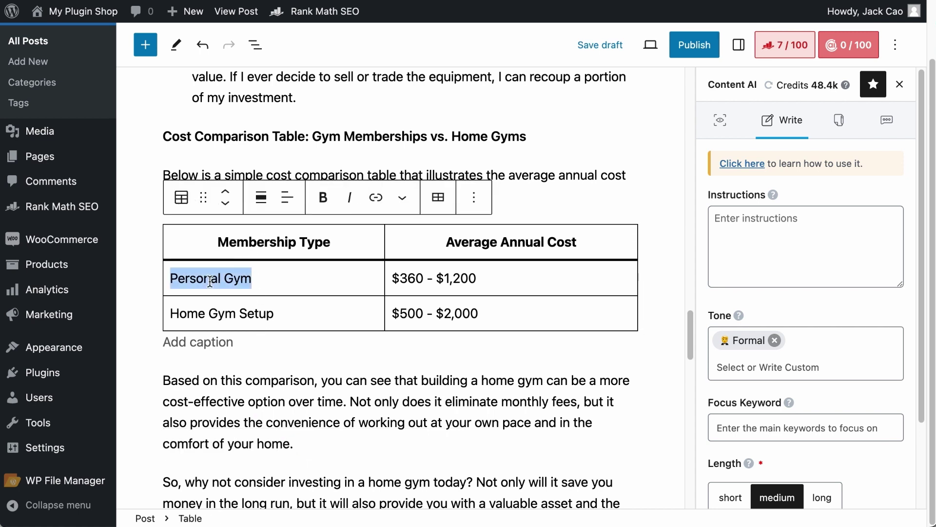
pyautogui.tripleClick(545, 238)
pyautogui.hotkey('ctrl', 'v')
pyautogui.press('BackSpace')
pyautogui.press('BackSpace')
pyautogui.press('BackSpace')
pyautogui.press('BackSpace')
pyautogui.press('BackSpace')
pyautogui.press('BackSpace')
pyautogui.press('BackSpace')
pyautogui.press('BackSpace')
pyautogui.press('BackSpace')
pyautogui.press('End')
pyautogui.write('Membership')
# - Replace the table's "Membership Type" header with "Home Gym Setup", copied from the last row
pyautogui.tripleClick(244, 317)
pyautogui.hotkey('ctrl', 'c')
pyautogui.doubleClick(255, 242)
pyautogui.hotkey('ctrl', 'v')
pyautogui.tripleClick(255, 242)
pyautogui.hotkey('ctrl', 'v')
# - Move the $500 - $2,000 value under Home Gym Setup, adding "(One-Time)" to it and "(Annual Fee)" to the gym membership cost
pyautogui.tripleClick(452, 313)
pyautogui.hotkey('ctrl', 'x')
pyautogui.tripleClick(304, 278)
pyautogui.hotkey('ctrl', 'v')
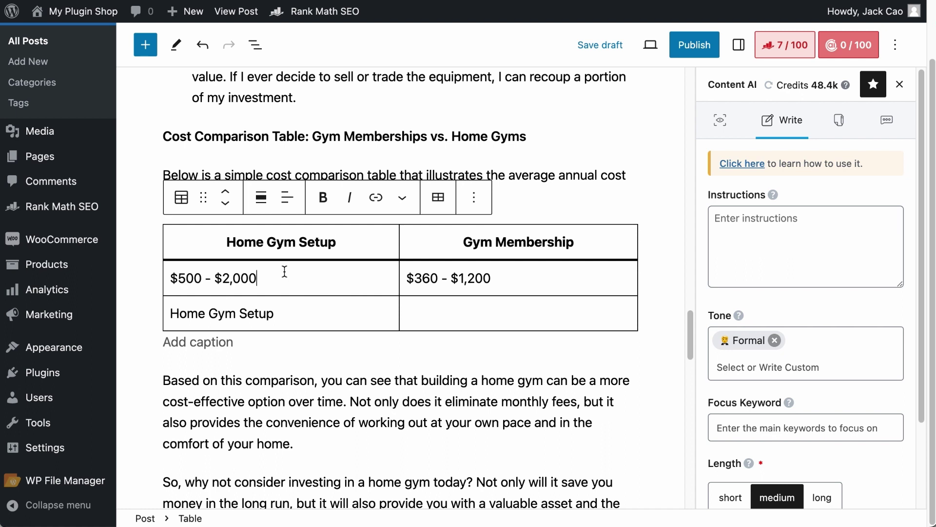
pyautogui.write('(One-Time)')
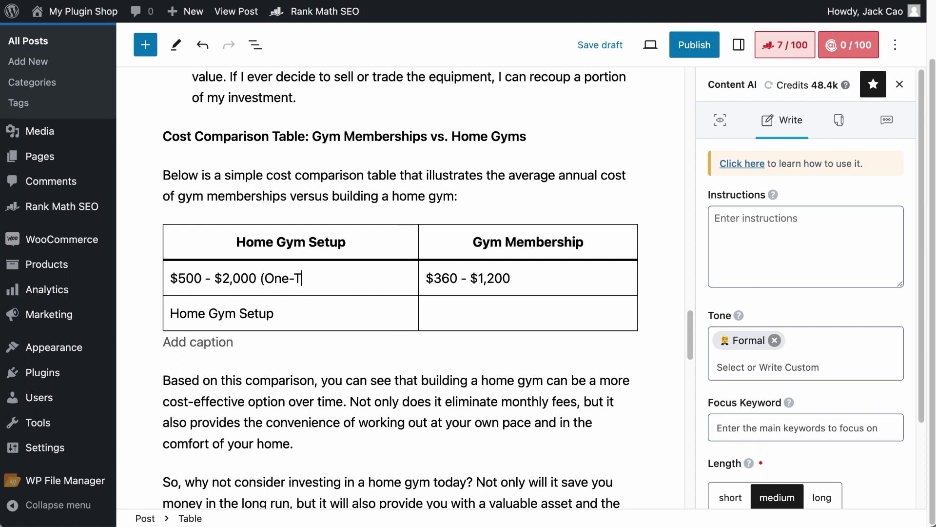
pyautogui.click(553, 275)
pyautogui.write('(Annual Fee)')
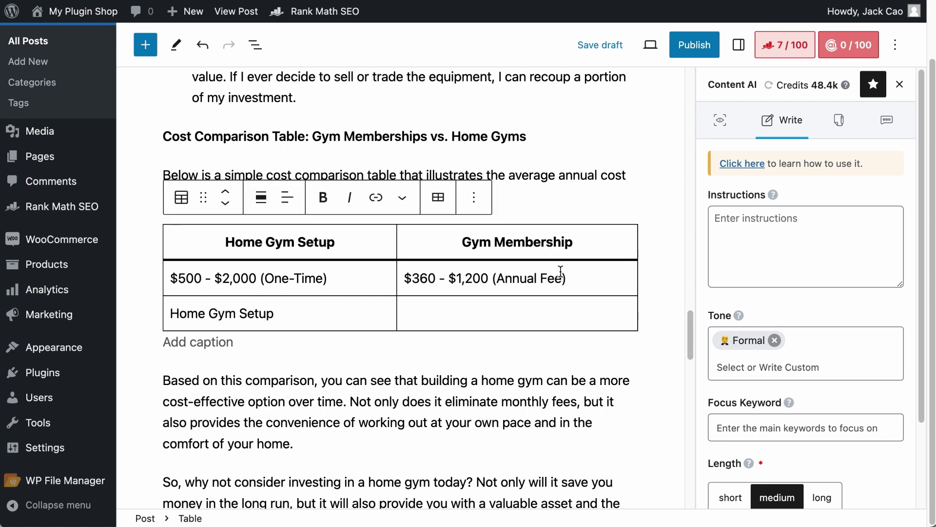
# - Delete the leftover "Home Gym Setup" row from the body of the cost comparison table
pyautogui.click(438, 198)
pyautogui.click(480, 295)
pyautogui.scroll(-3, 468, 293)
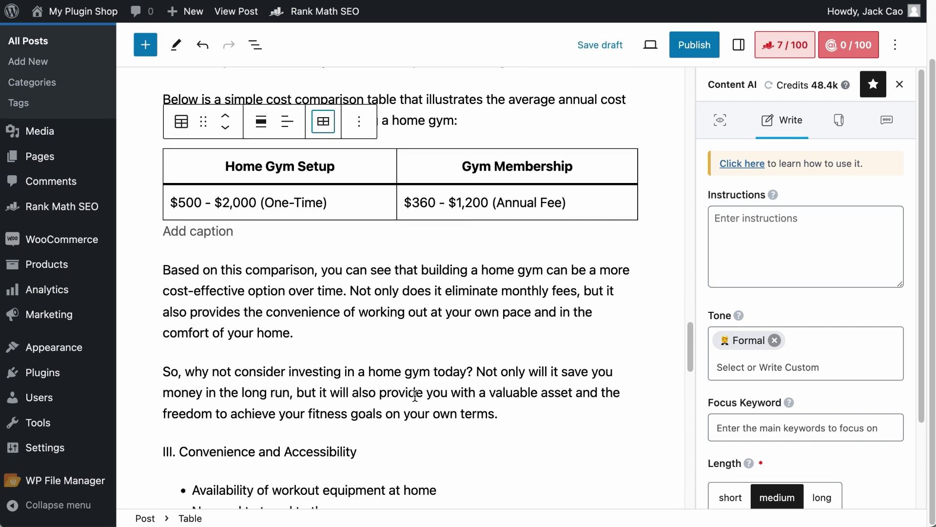
# - Clear the closing "So, why not consider investing in a home gym today?" paragraph
pyautogui.click(416, 392)
pyautogui.moveTo(530, 404); pyautogui.dragTo(166, 373)
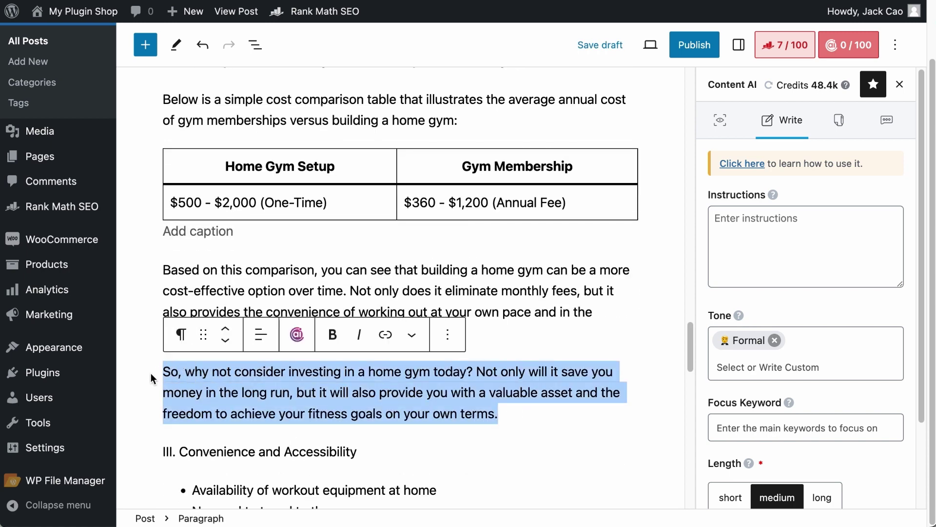
pyautogui.press('BackSpace')
# - Move the blocks from the "Cost Comparison Table" title through the "Based on this comparison" paragraph above "The Financial Benefits of a Home Gym"
pyautogui.scroll(2, 309, 246)
pyautogui.scroll(-2, 303, 412)
pyautogui.moveTo(303, 412); pyautogui.dragTo(253, 126)
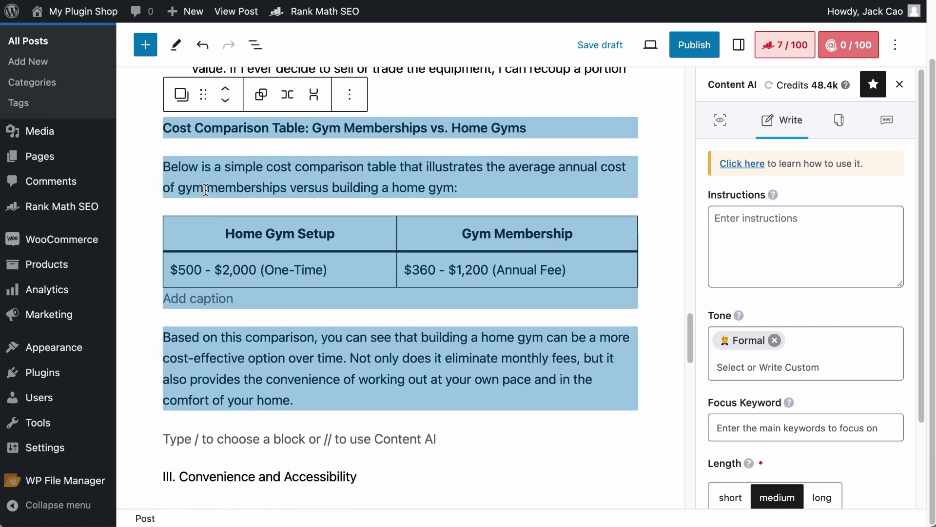
pyautogui.scroll(10, 252, 126)
pyautogui.click(224, 433)
pyautogui.click(225, 433)
pyautogui.click(224, 433)
# - Delete the "Cost Comparison Table" title and the "Below is a simple cost comparison table" paragraph above the table
pyautogui.click(548, 388)
pyautogui.scroll(-3, 610, 380)
pyautogui.moveTo(459, 421); pyautogui.dragTo(148, 344)
pyautogui.press('BackSpace')
# - Move the cost table up to directly below the "Gym memberships typically involve monthly or yearly fees" paragraph
pyautogui.click(190, 389)
pyautogui.click(226, 359)
pyautogui.click(226, 359)
pyautogui.click(487, 339)
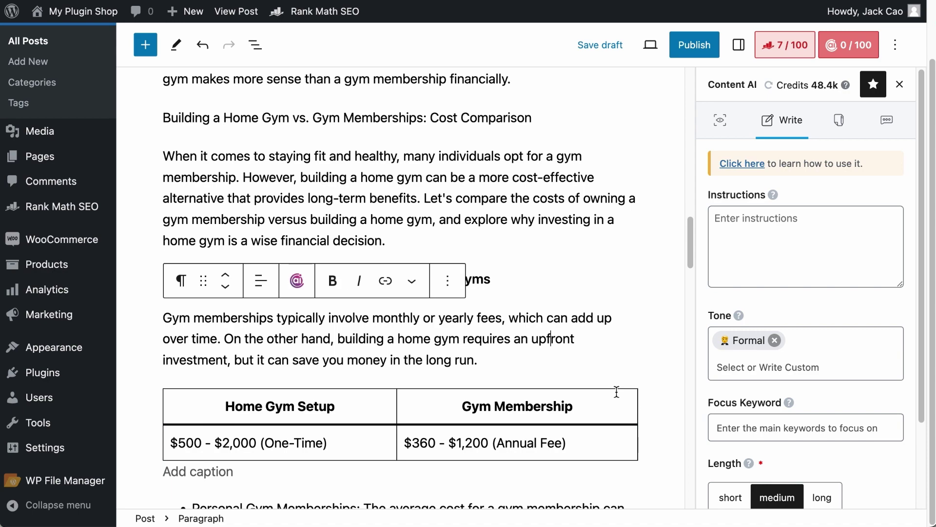
# - Move the "Based on this comparison" paragraph up above the bullet list, directly below the cost table
pyautogui.scroll(-8, 663, 411)
pyautogui.click(392, 401)
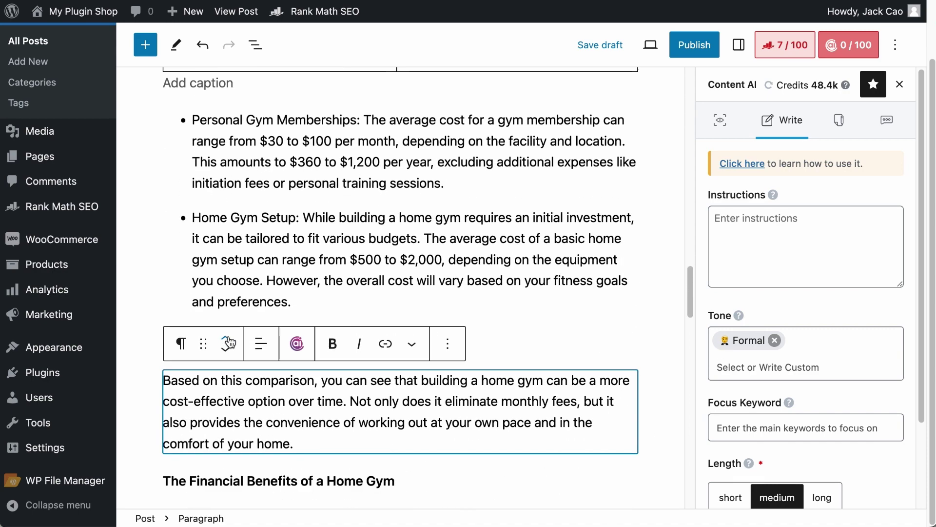
pyautogui.click(225, 338)
pyautogui.click(617, 405)
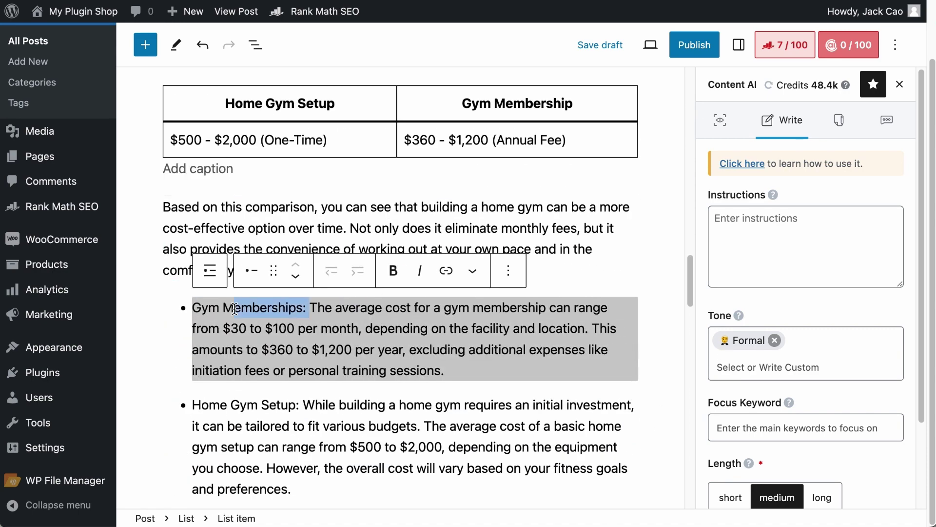
# - Insert ", with a first-person story," after "introductory paragraphs" in the prompt under the Cost and Budget heading
pyautogui.scroll(-3, 633, 436)
pyautogui.scroll(-2, 634, 435)
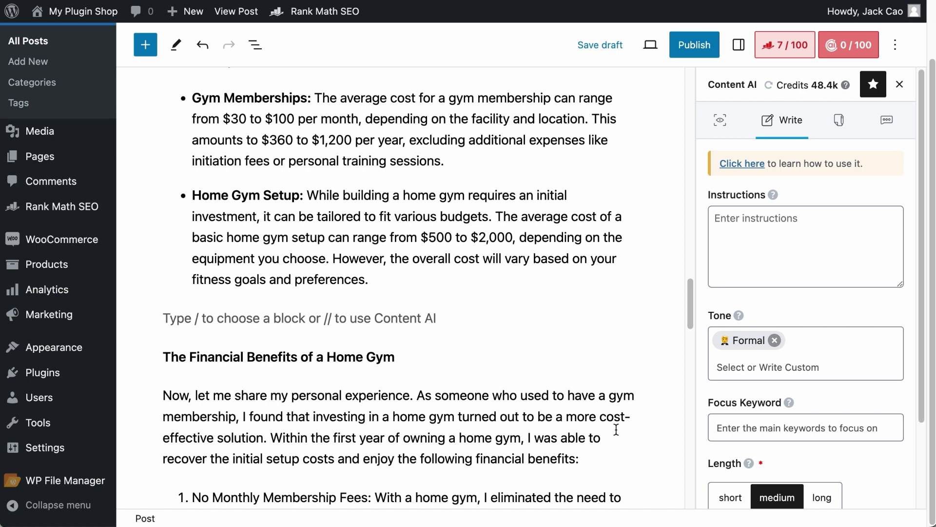
pyautogui.scroll(15, 602, 411)
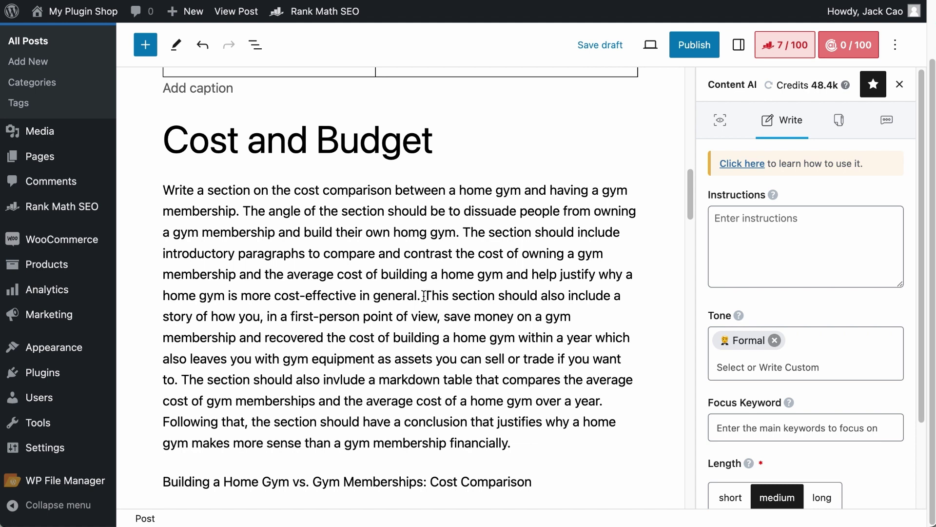
pyautogui.moveTo(422, 296); pyautogui.dragTo(460, 230)
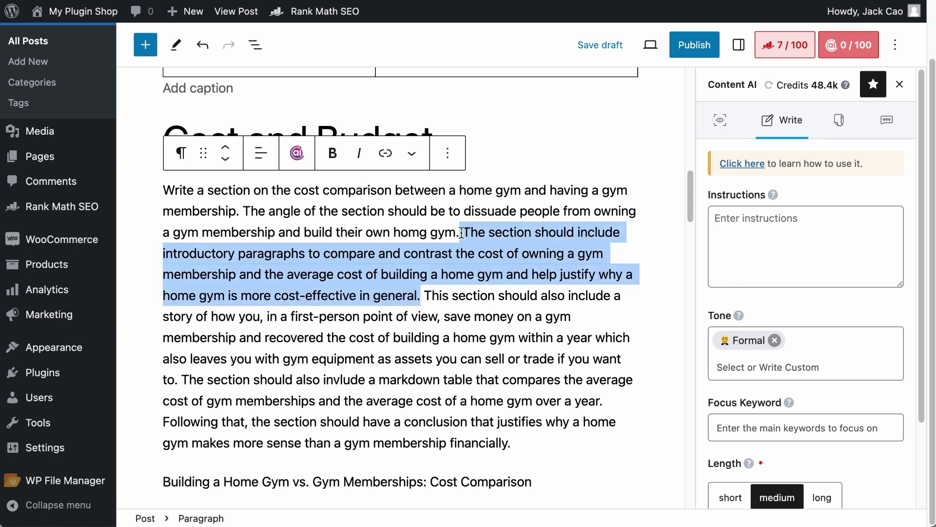
pyautogui.click(427, 296)
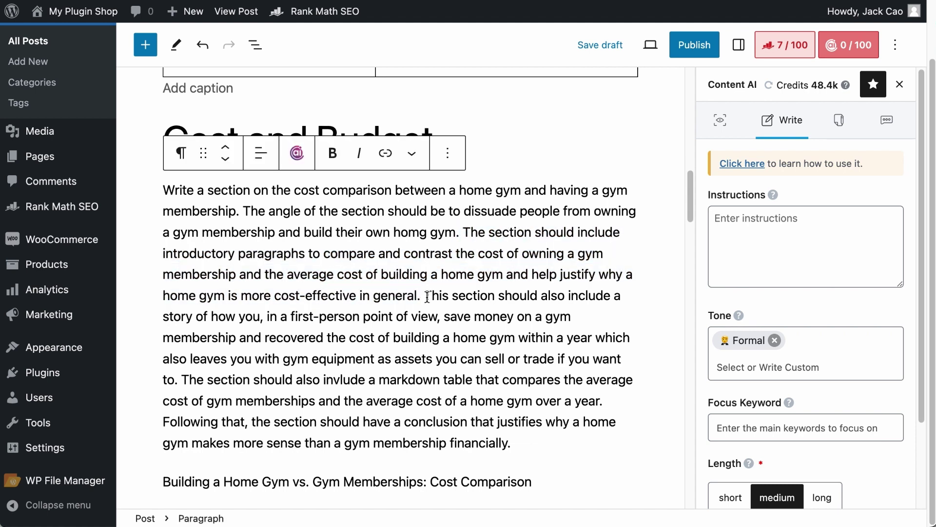
pyautogui.moveTo(423, 296); pyautogui.dragTo(513, 351)
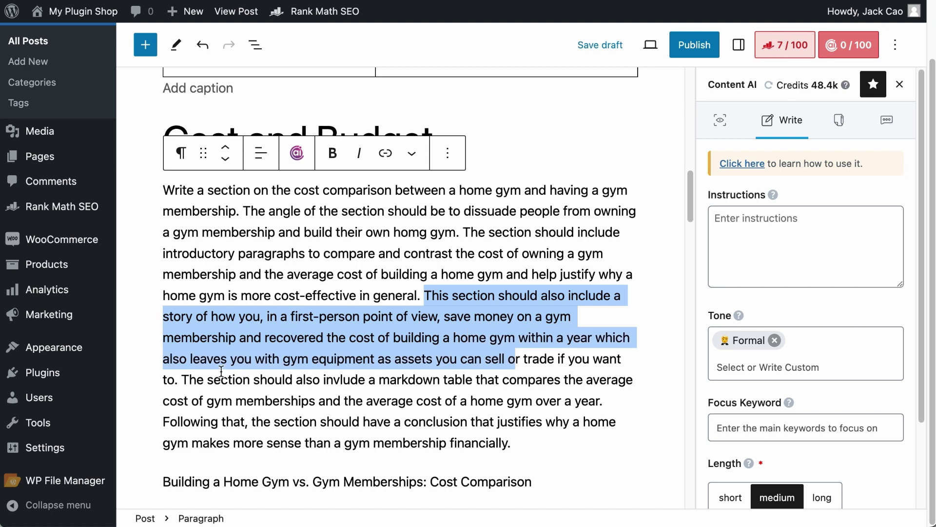
pyautogui.moveTo(179, 380); pyautogui.dragTo(464, 238)
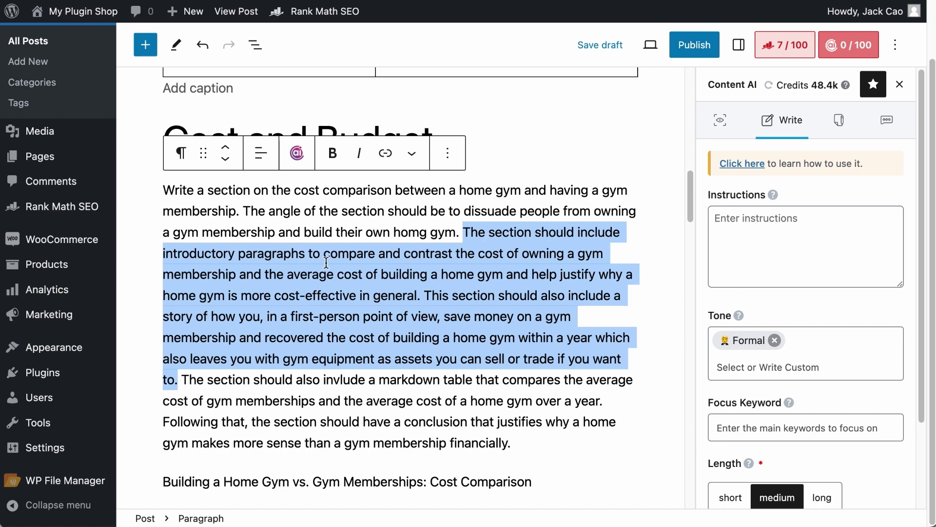
pyautogui.click(306, 254)
pyautogui.write(', with a first')
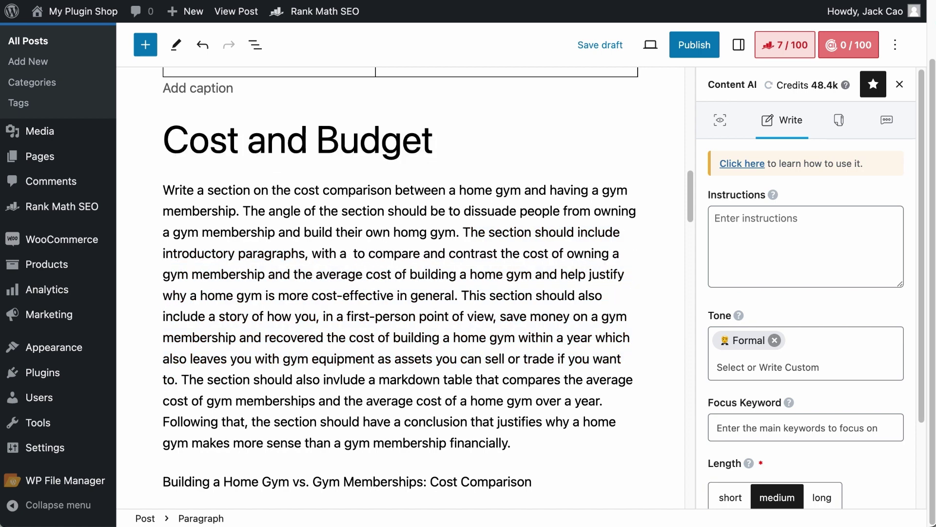
pyautogui.write('-person story,')
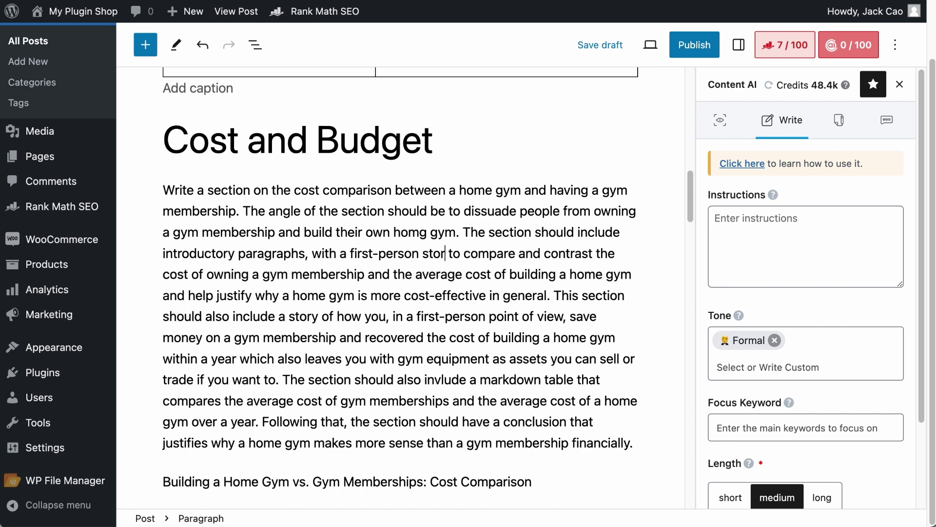
# - Move the "save money on a gym membership" clause behind "first-person story", rewording its start to "of how I saved money"
pyautogui.moveTo(569, 317); pyautogui.dragTo(272, 380)
pyautogui.press('BackSpace')
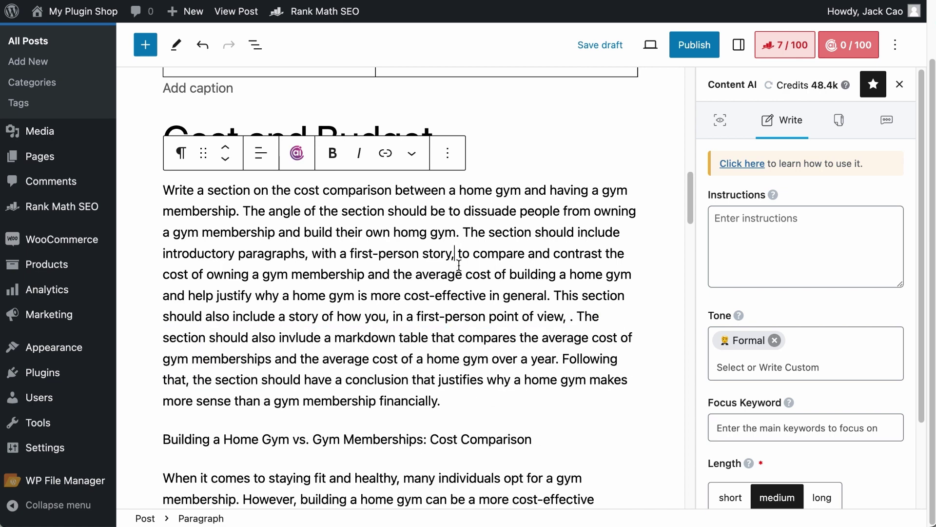
pyautogui.hotkey('ctrl', 'v')
pyautogui.hotkey('alt', 'Right')
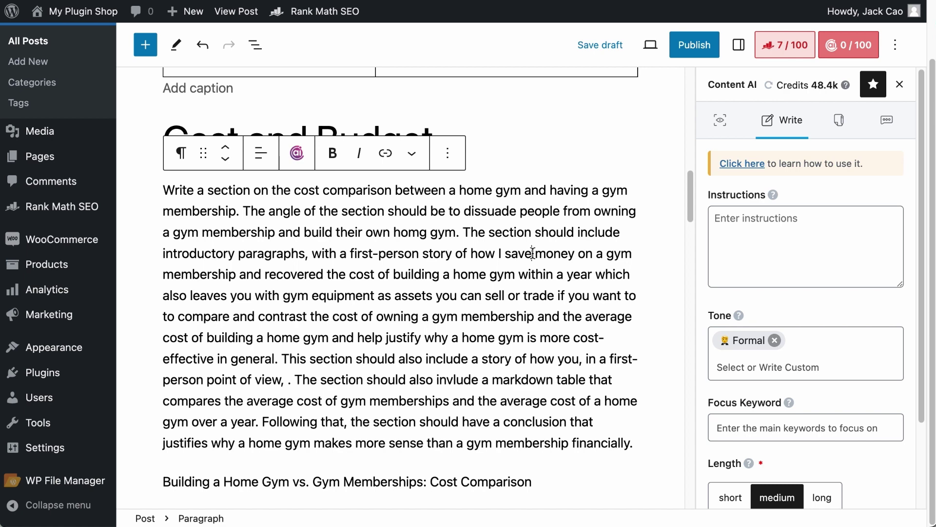
pyautogui.write('d')
# - Delete the prompt's leftover wording between "if you want" and "The section should also", and correct "invlude" to "include"
pyautogui.moveTo(191, 317); pyautogui.dragTo(318, 379)
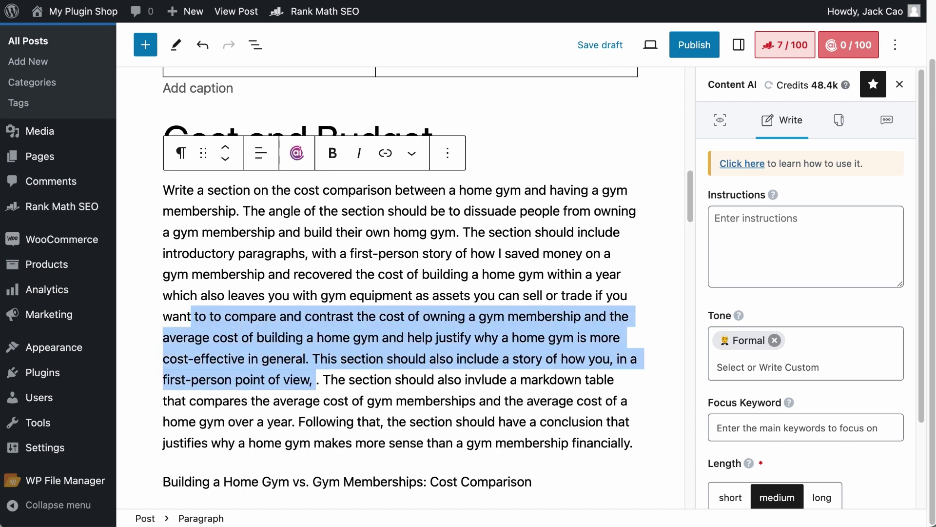
pyautogui.press('BackSpace')
pyautogui.click(356, 318)
pyautogui.press('BackSpace')
pyautogui.write('c')
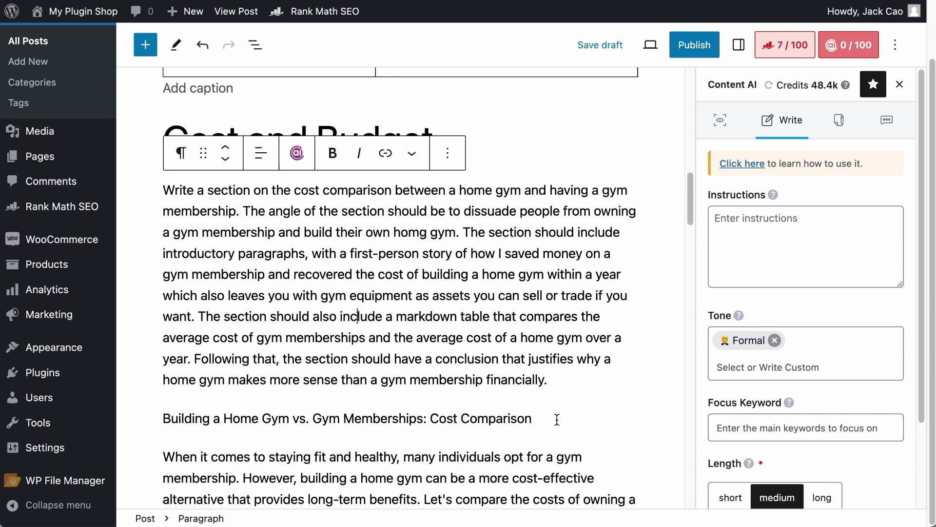
# - Delete the title "Building a Home Gym vs. Gym Memberships: Cost Comparison" below the prompt
pyautogui.moveTo(557, 420); pyautogui.dragTo(153, 421)
pyautogui.press('BackSpace')
# - Add ", my setup was $800" and ". My gym membership was $1200 a year at that time" to the personal experience paragraph
pyautogui.scroll(-20, 254, 397)
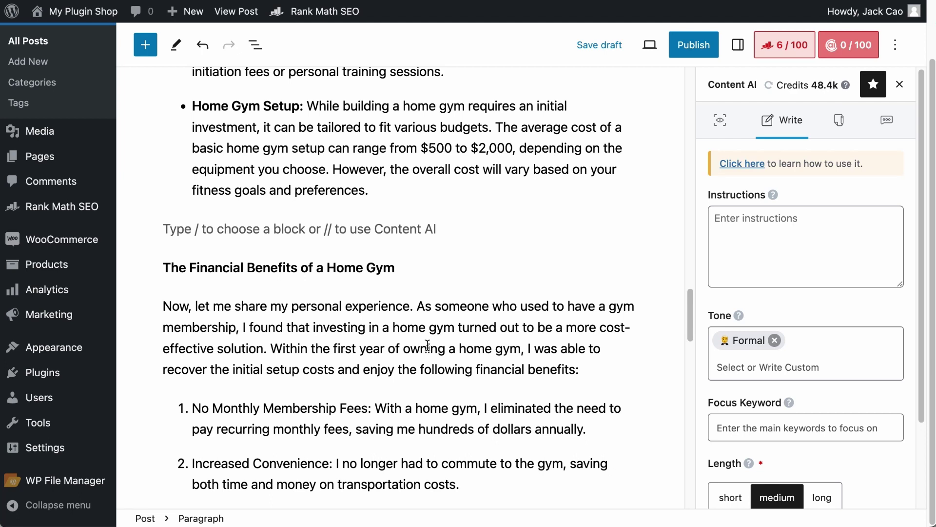
pyautogui.click(520, 349)
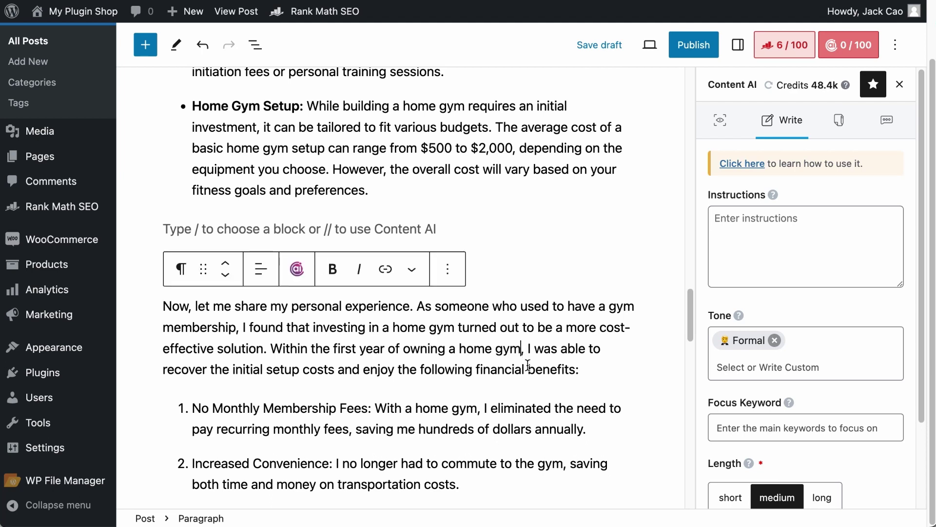
pyautogui.write(', my setup was $')
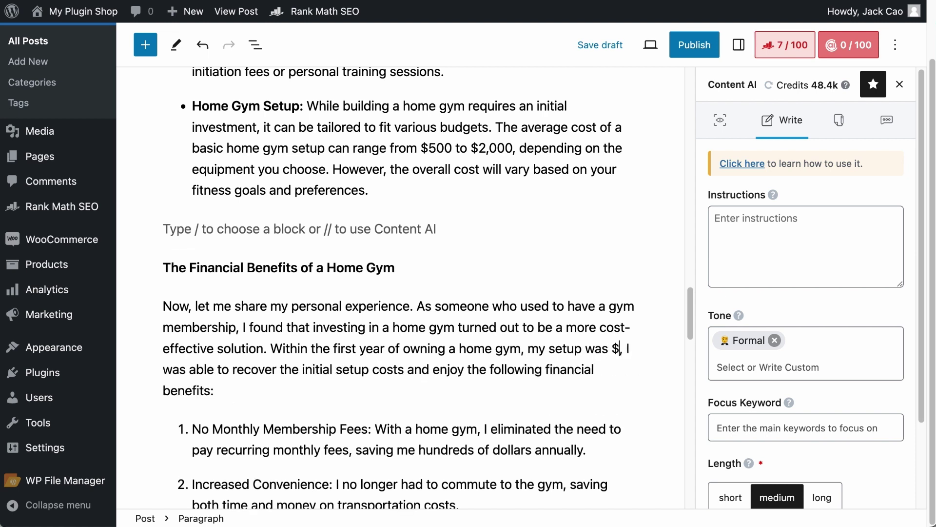
pyautogui.write('800')
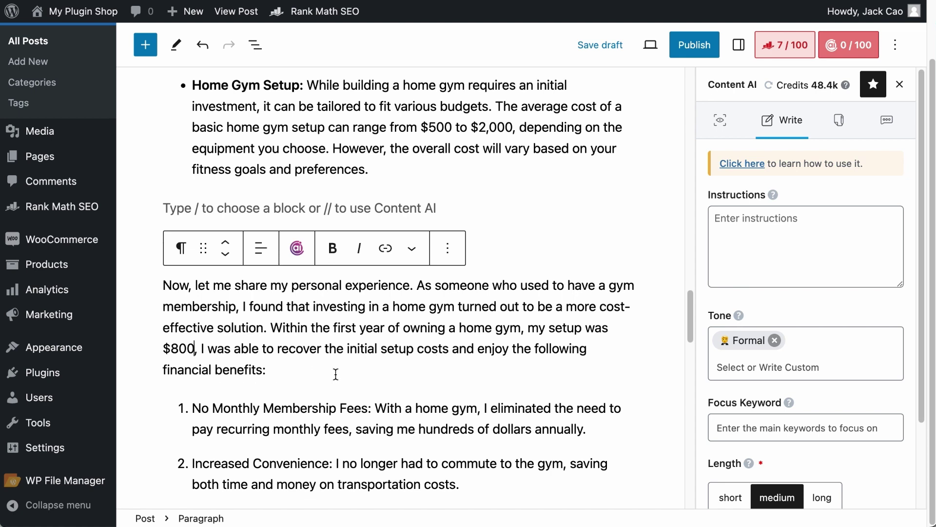
pyautogui.write('. My gym membership was $1200 a year at that time')
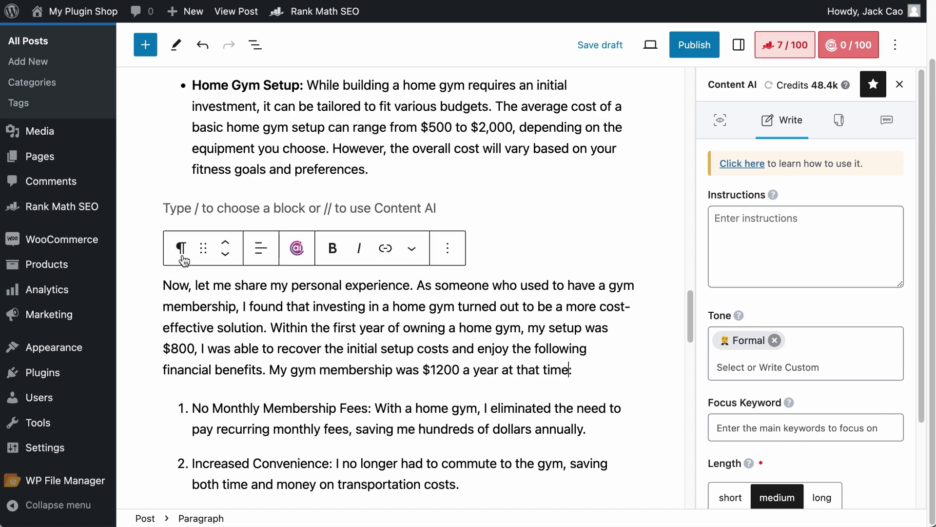
# - Delete the empty paragraph above the "The Financial Benefits of a Home Gym" title
pyautogui.press('BackSpace')
pyautogui.press('BackSpace')
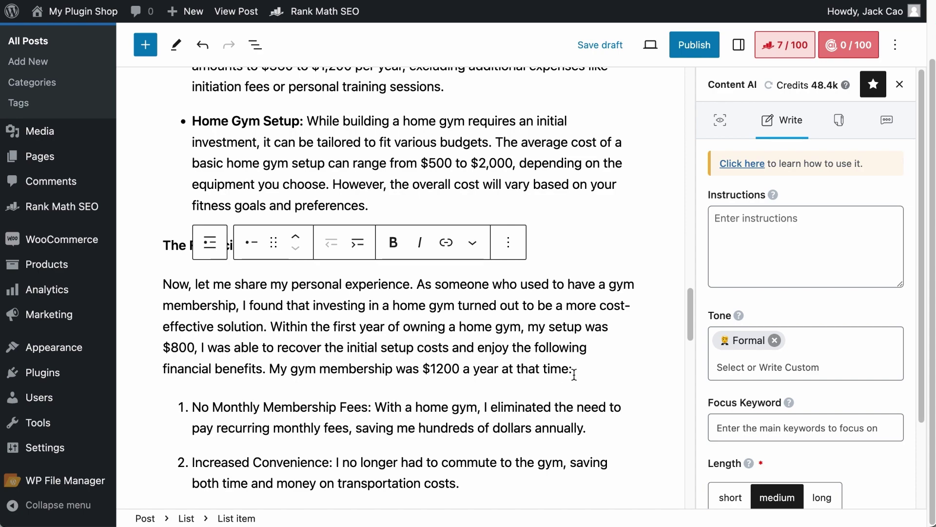
# - Copy the prompt under the Cost and Budget heading and delete it together with the empty paragraph below
pyautogui.scroll(15, 573, 380)
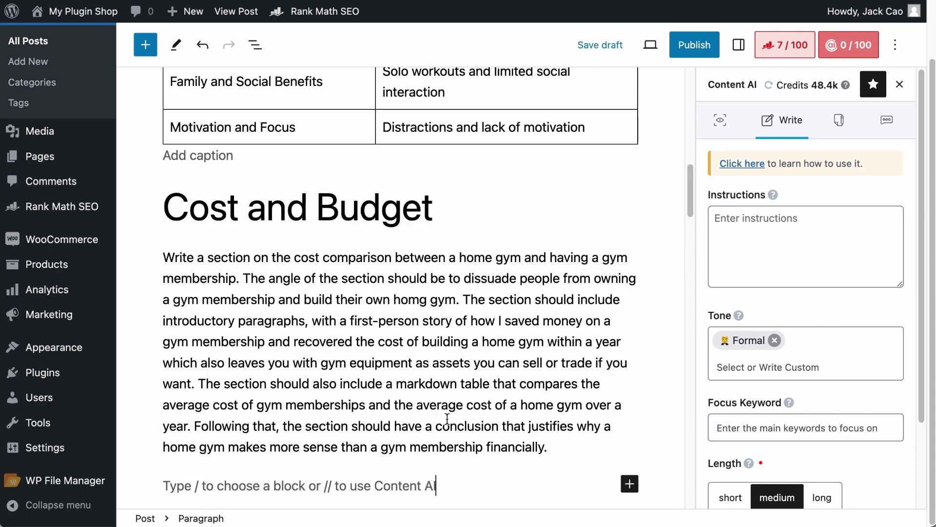
pyautogui.scroll(-5, 457, 434)
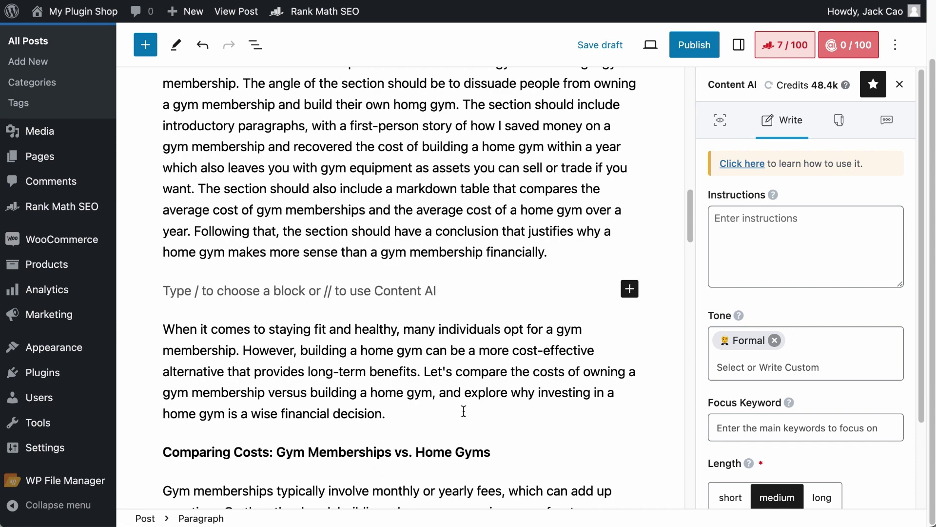
pyautogui.scroll(-2, 463, 411)
pyautogui.scroll(-2, 464, 411)
pyautogui.scroll(1, 464, 411)
pyautogui.scroll(-5, 464, 411)
pyautogui.scroll(10, 463, 408)
pyautogui.scroll(2, 463, 408)
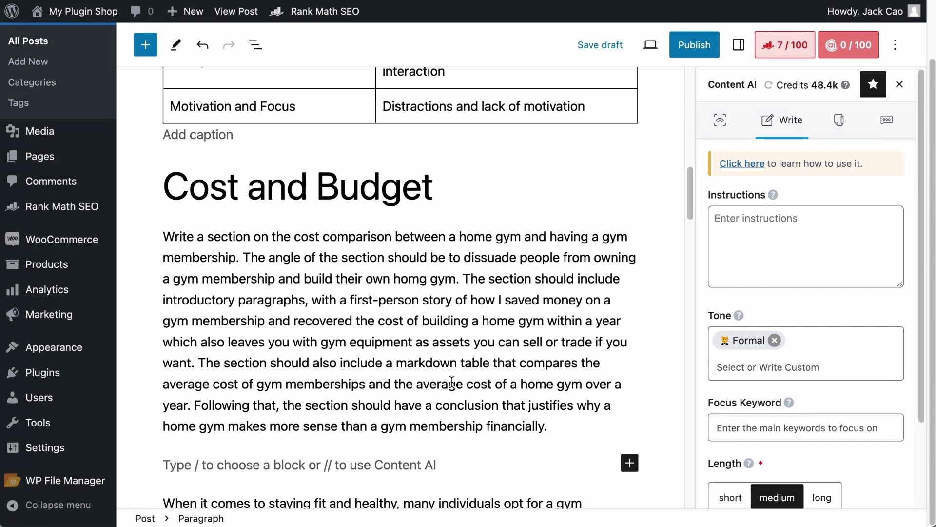
pyautogui.tripleClick(436, 341)
pyautogui.hotkey('ctrl', 'c')
pyautogui.press('Delete')
pyautogui.press('Delete')
# - Remove the "III." numbering from "Convenience and Accessibility" and turn the line into a large section heading
pyautogui.scroll(-5, 450, 417)
pyautogui.scroll(-15, 449, 418)
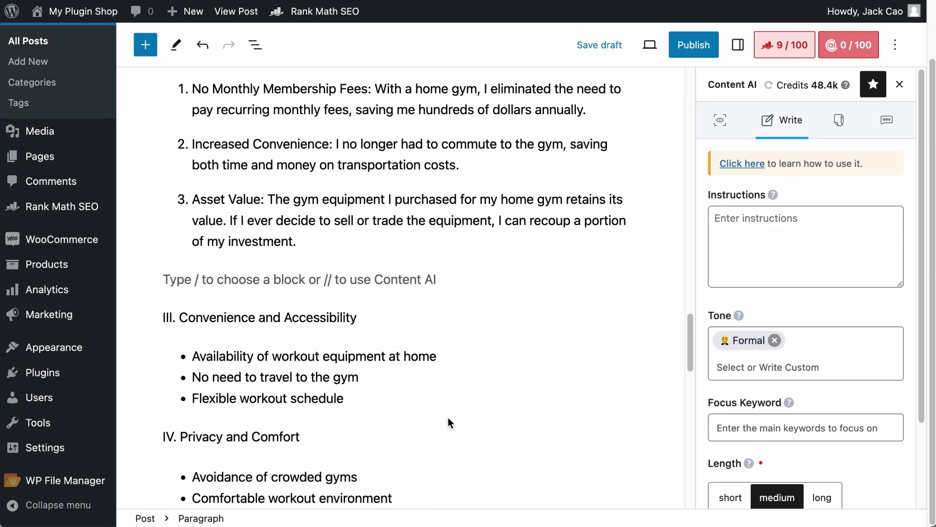
pyautogui.click(180, 317)
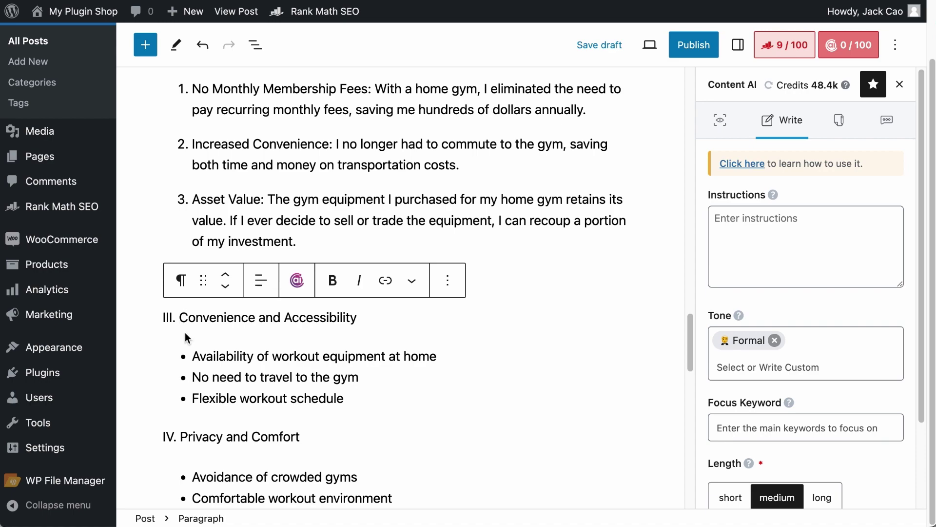
pyautogui.press('BackSpace')
pyautogui.press('BackSpace')
pyautogui.press('BackSpace')
pyautogui.press('BackSpace')
pyautogui.press('BackSpace')
pyautogui.press('BackSpace')
pyautogui.click(189, 282)
# - Paste the copied prompt into a new paragraph below the Convenience and Accessibility heading
pyautogui.press('Return')
pyautogui.press('Return')
pyautogui.hotkey('ctrl', 'v')
pyautogui.scroll(-5, 410, 380)
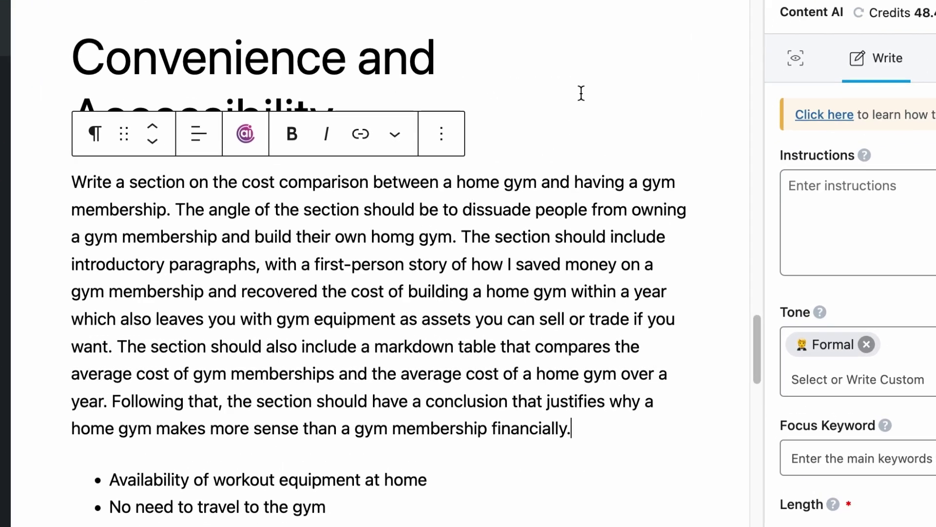
# - Replace "cost" with "convenience and accessibility" in the first sentence of the pasted prompt
pyautogui.click(581, 93)
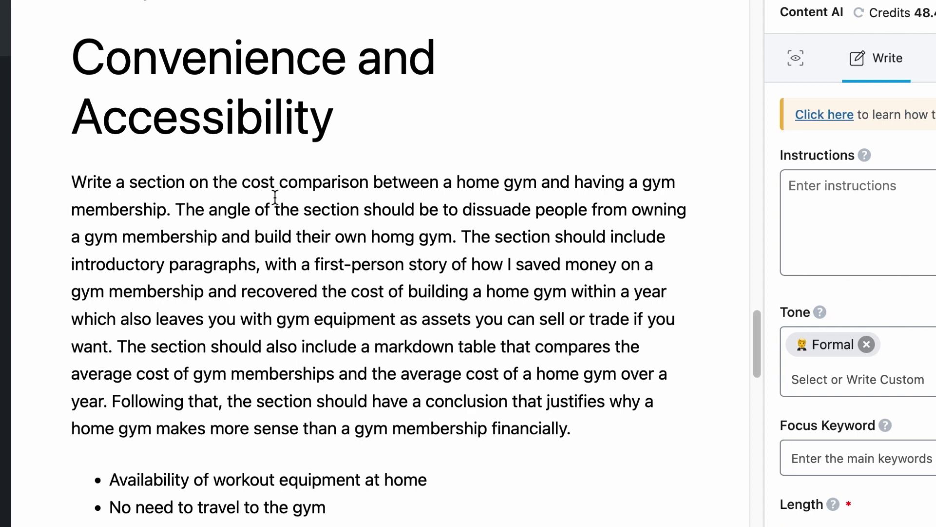
pyautogui.doubleClick(244, 183)
pyautogui.write('convenience and ac')
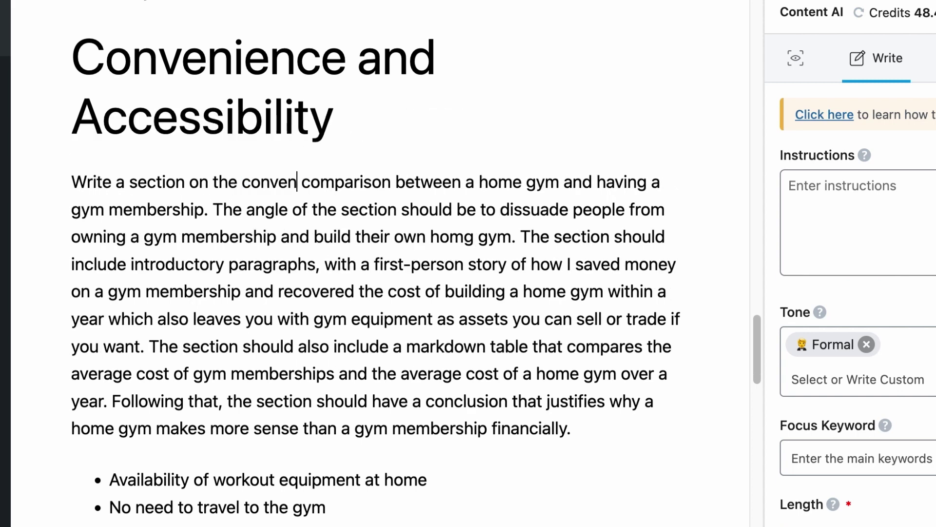
pyautogui.write('cessibility')
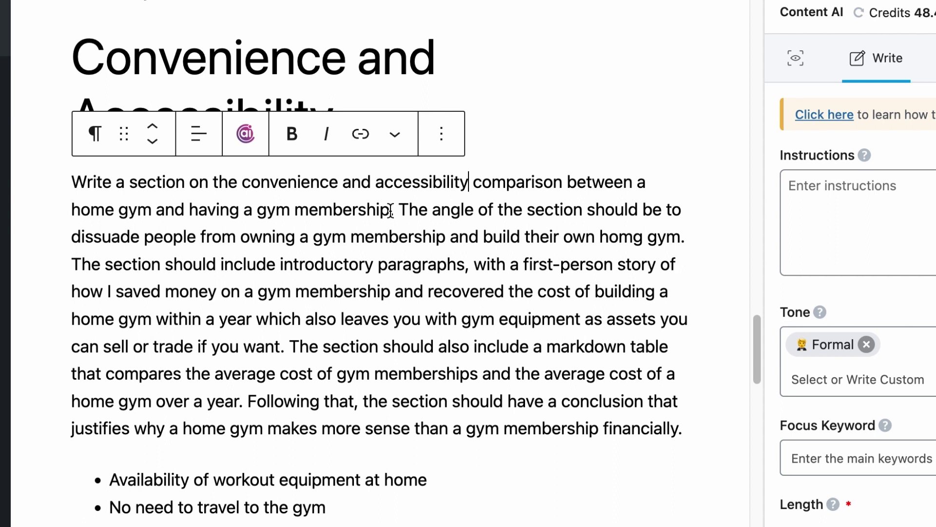
# - Correct the misspelled "homg gym" to "home gym" in the prompt's sentence about the section's angle
pyautogui.doubleClick(407, 220)
pyautogui.moveTo(424, 220); pyautogui.dragTo(430, 248)
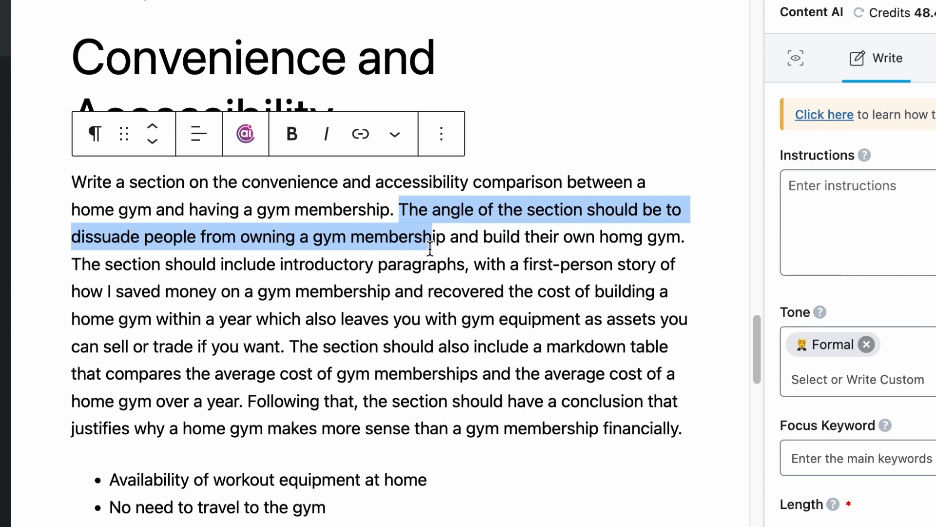
pyautogui.click(432, 247)
pyautogui.moveTo(632, 244); pyautogui.dragTo(643, 245)
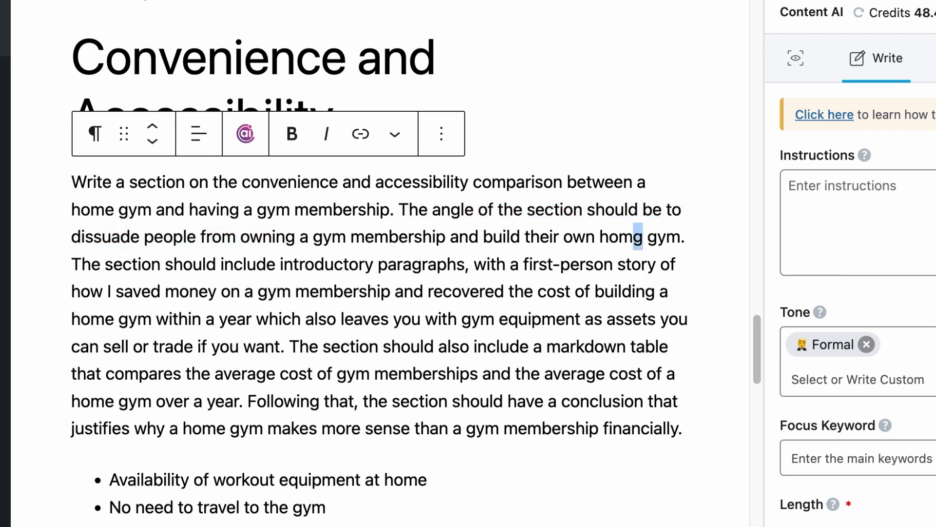
pyautogui.write('e')
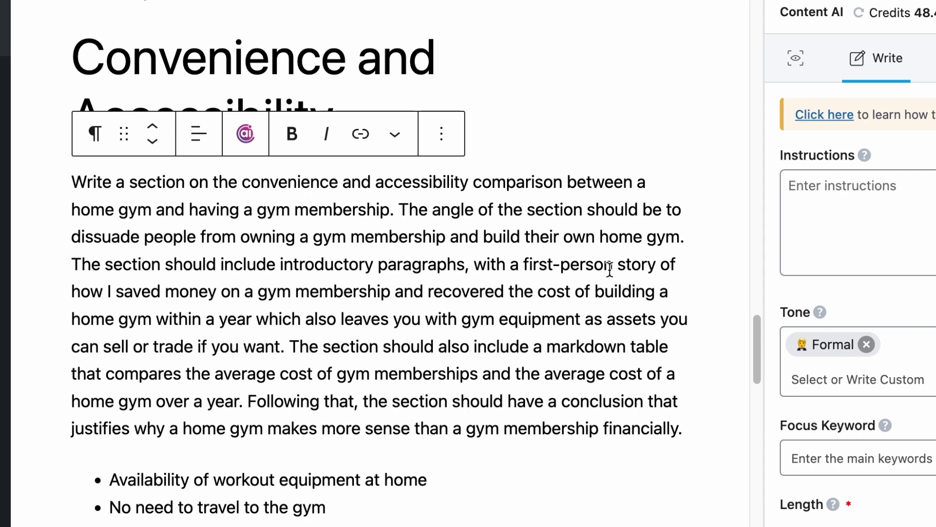
# - Replace the prompt's first-person story clause with "referencing the earlier story where procastination occur when there are many steps to reach the neighbourhood gym"
pyautogui.moveTo(282, 346); pyautogui.dragTo(473, 261)
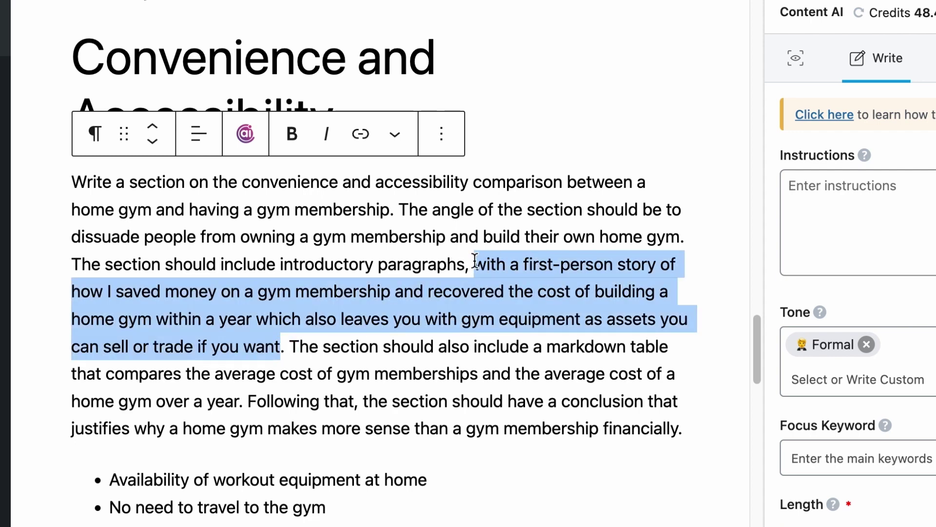
pyautogui.write('referencing the earlier story where procastination occur when there are many steps to reach the neighbourhood gym')
# - Reword the prompt's markdown table sentence to compare the "conveinence and accessibility" of gym memberships and home gym, dropping "over a year"
pyautogui.moveTo(234, 347); pyautogui.dragTo(201, 413)
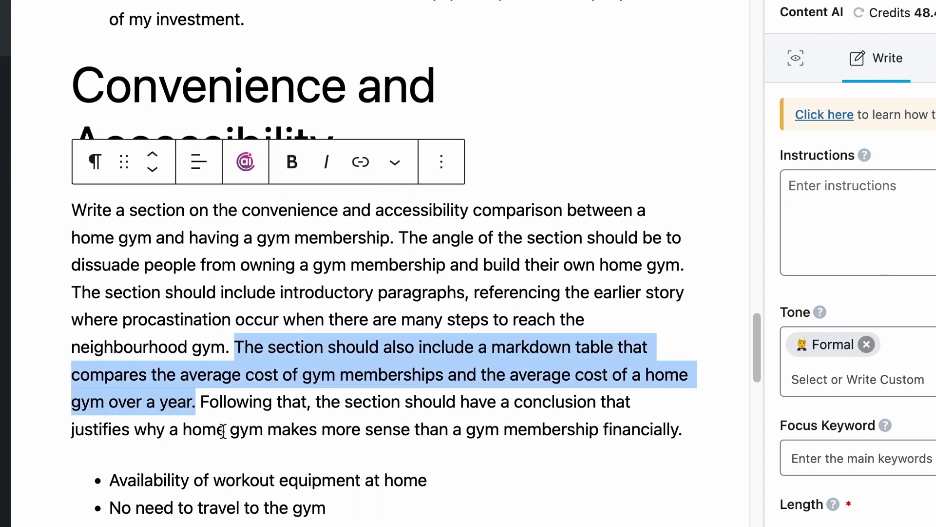
pyautogui.moveTo(181, 374); pyautogui.dragTo(277, 374)
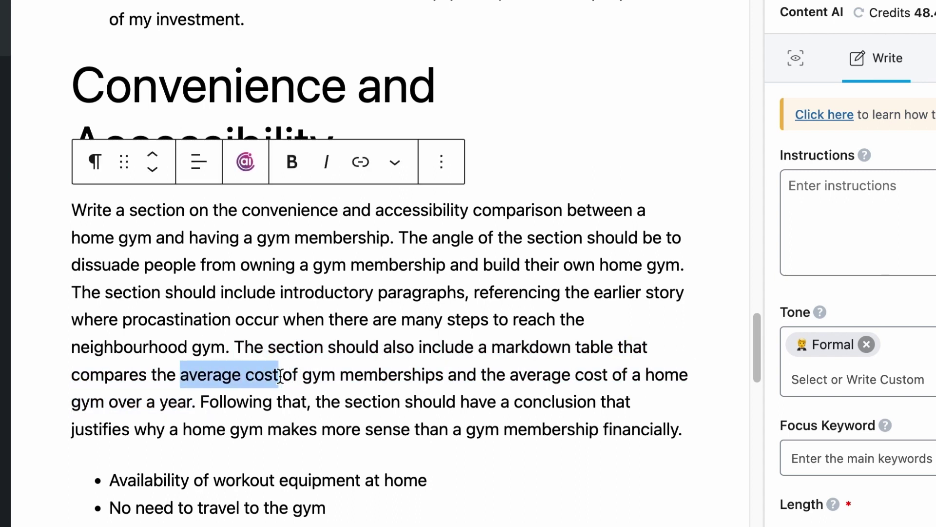
pyautogui.write('conveinence and accessibility')
pyautogui.moveTo(206, 393); pyautogui.dragTo(604, 369)
pyautogui.press('BackSpace')
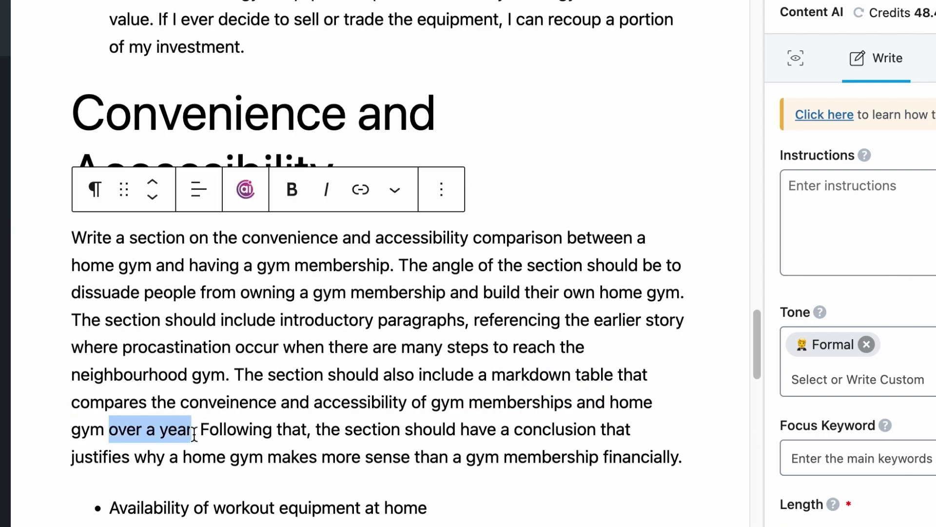
pyautogui.press('BackSpace')
pyautogui.moveTo(483, 457); pyautogui.dragTo(68, 243)
pyautogui.press('BackSpace')
# - Review the post from its title and comparison table down through the prompts under each section heading
pyautogui.scroll(5, 226, 329)
pyautogui.scroll(-10, 247, 324)
pyautogui.press('Right')
pyautogui.press('Up')
pyautogui.press('Up')
pyautogui.press('Up')
pyautogui.press('Up')
pyautogui.press('Up')
pyautogui.press('Up')
pyautogui.press('Up')
pyautogui.press('Up')
pyautogui.press('Up')
pyautogui.press('Up')
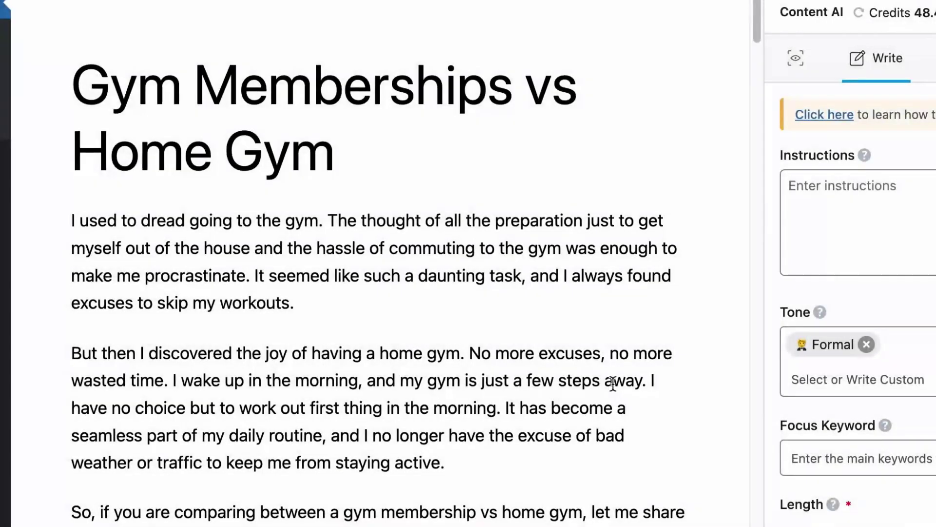
pyautogui.scroll(-15, 611, 382)
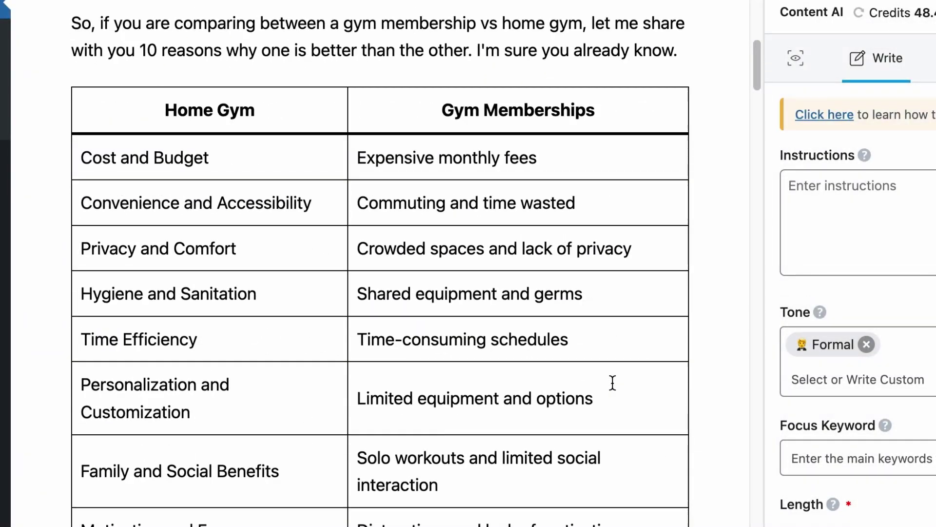
pyautogui.scroll(-20, 612, 383)
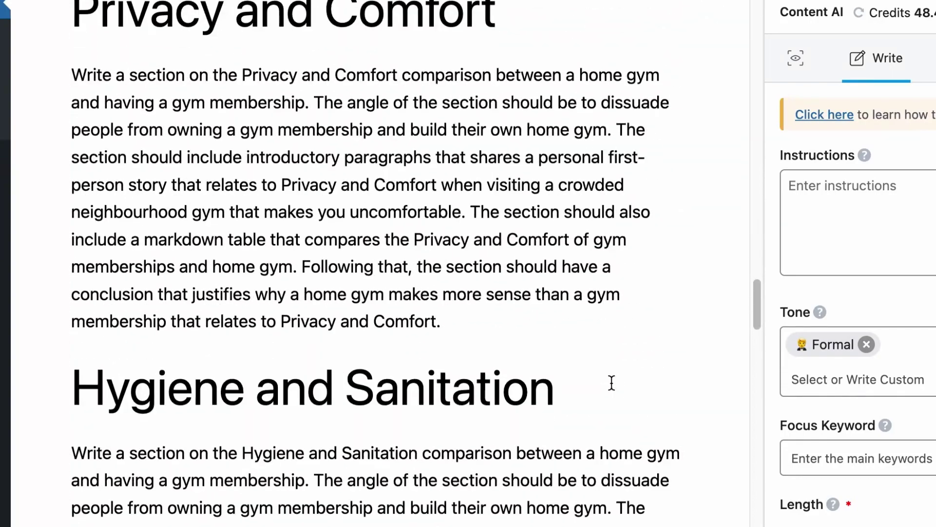
pyautogui.scroll(-5, 612, 383)
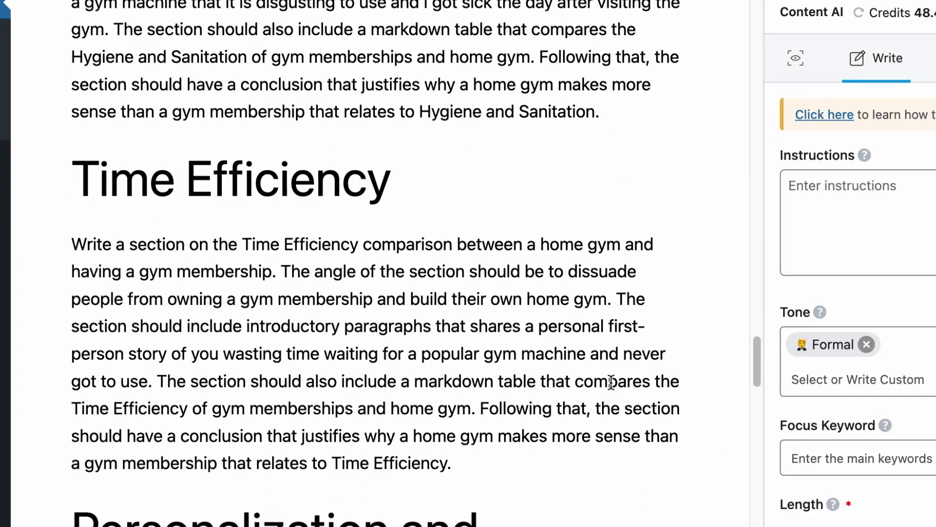
pyautogui.scroll(-3, 611, 382)
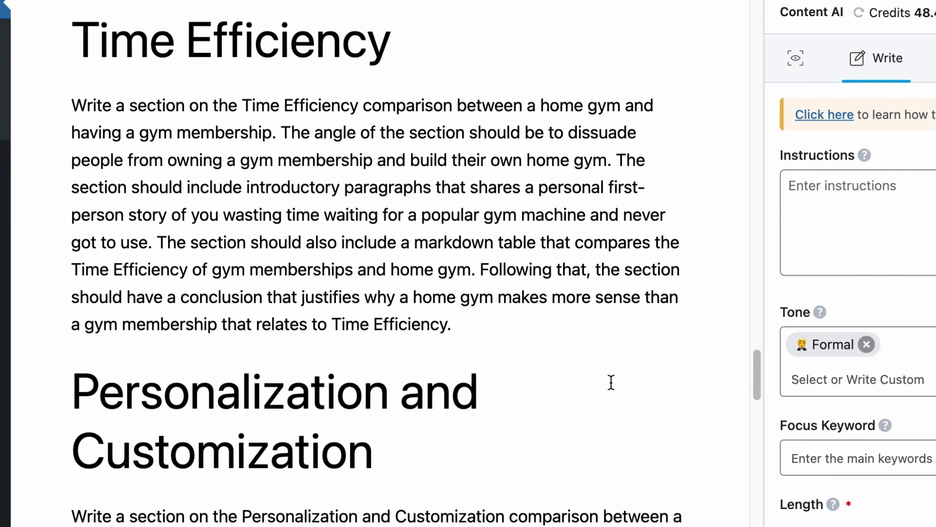
pyautogui.scroll(-4, 611, 383)
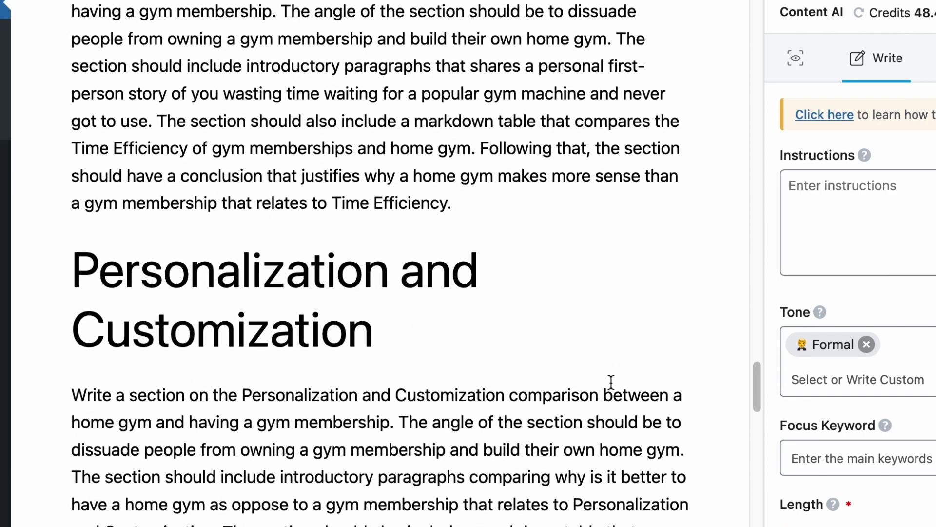